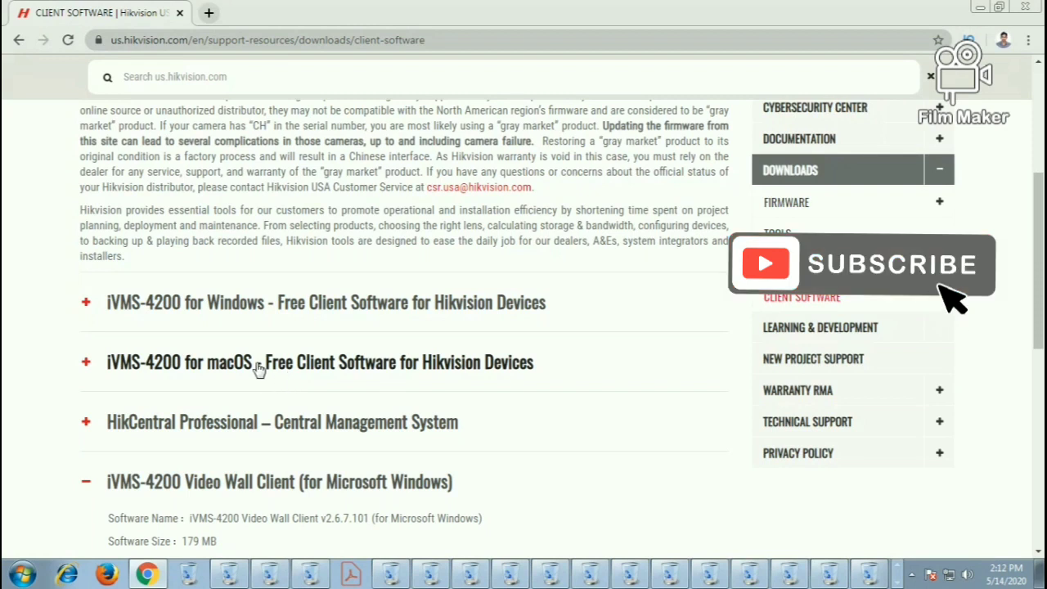
Download iVMS-4200 v3.2.0.10 from the iVMS-4200 for Windows product page
click(184, 309)
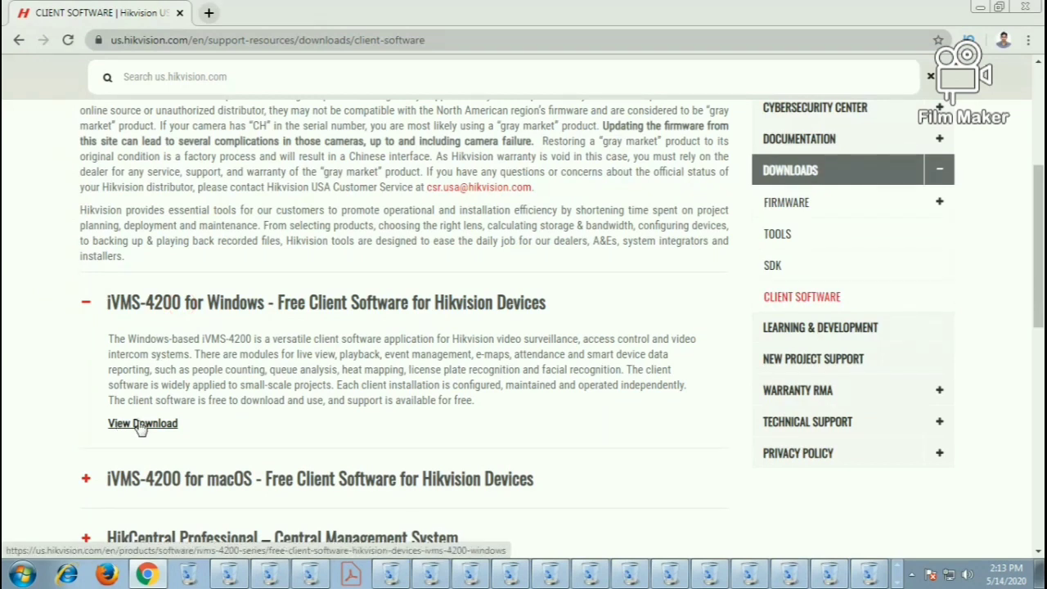
click(141, 426)
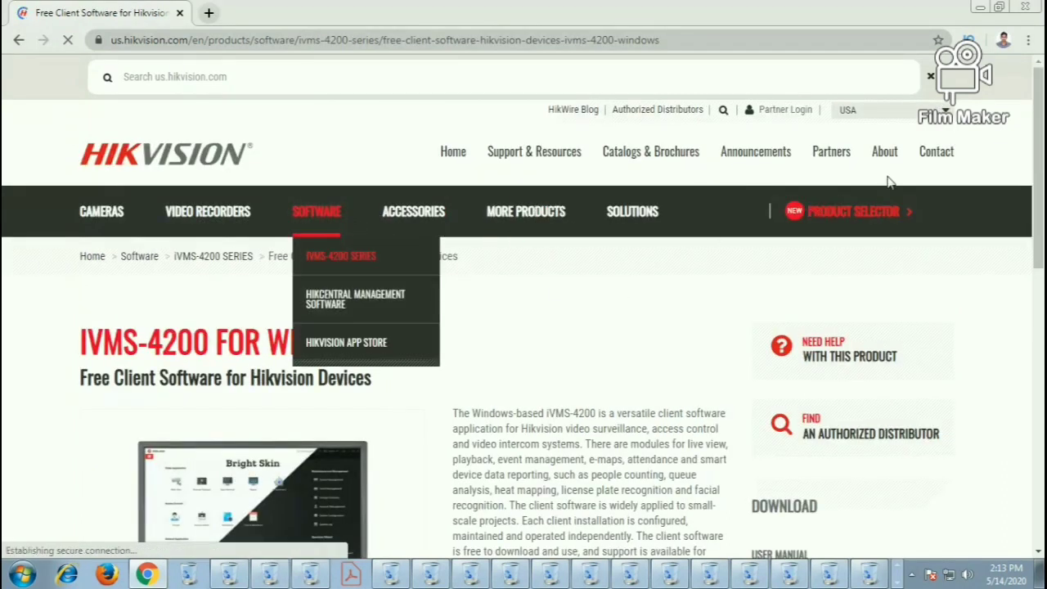
scroll(524, 327, down, 2)
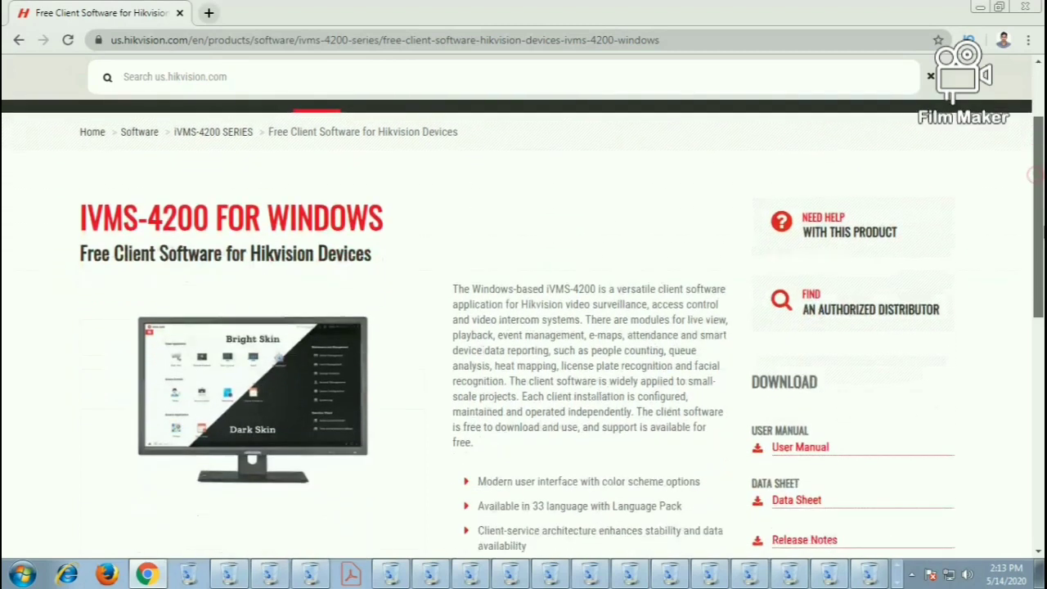
scroll(523, 327, down, 3)
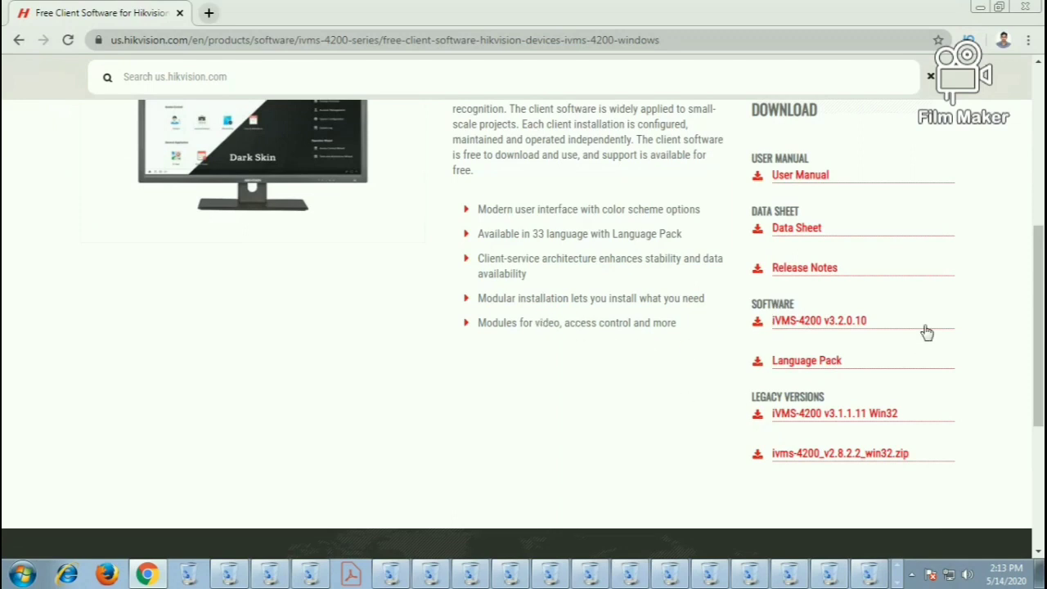
click(814, 319)
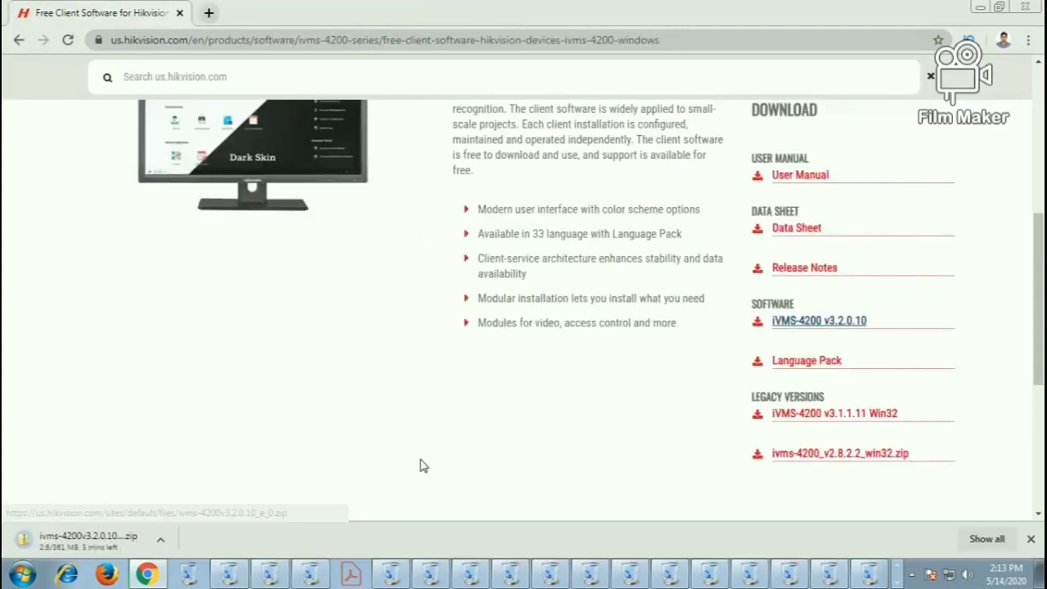
Pause the duplicate iVMS-4200 download in Chrome's Downloads and show the finished zip in its folder
click(1028, 41)
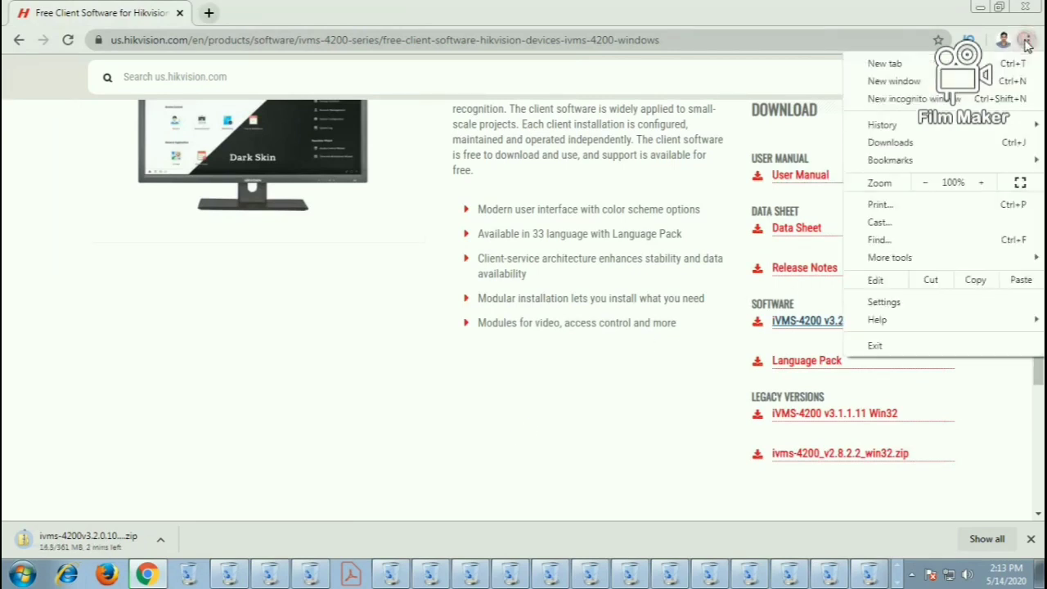
click(931, 144)
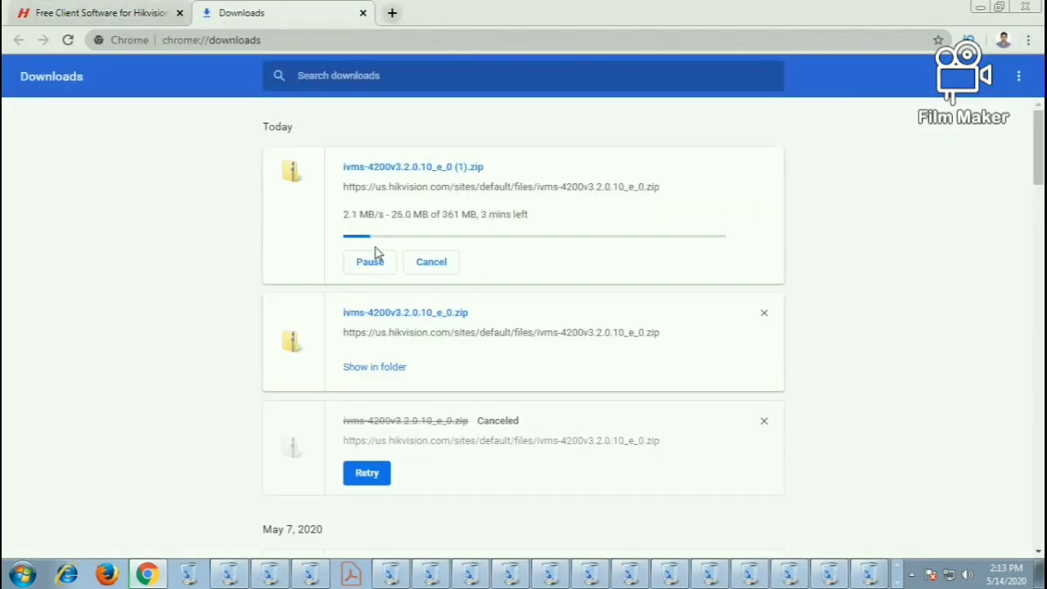
click(370, 260)
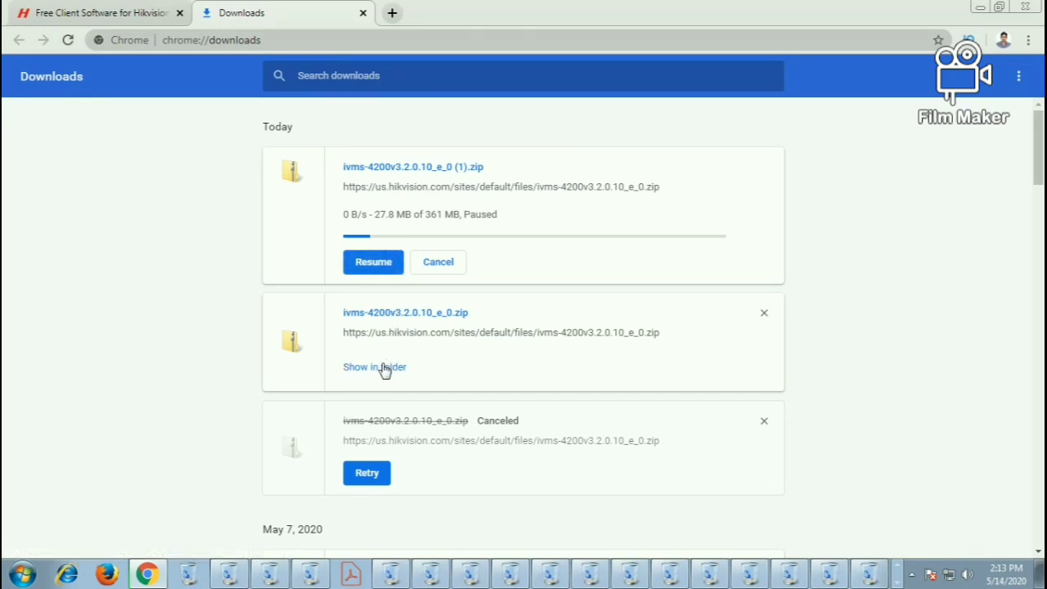
click(384, 367)
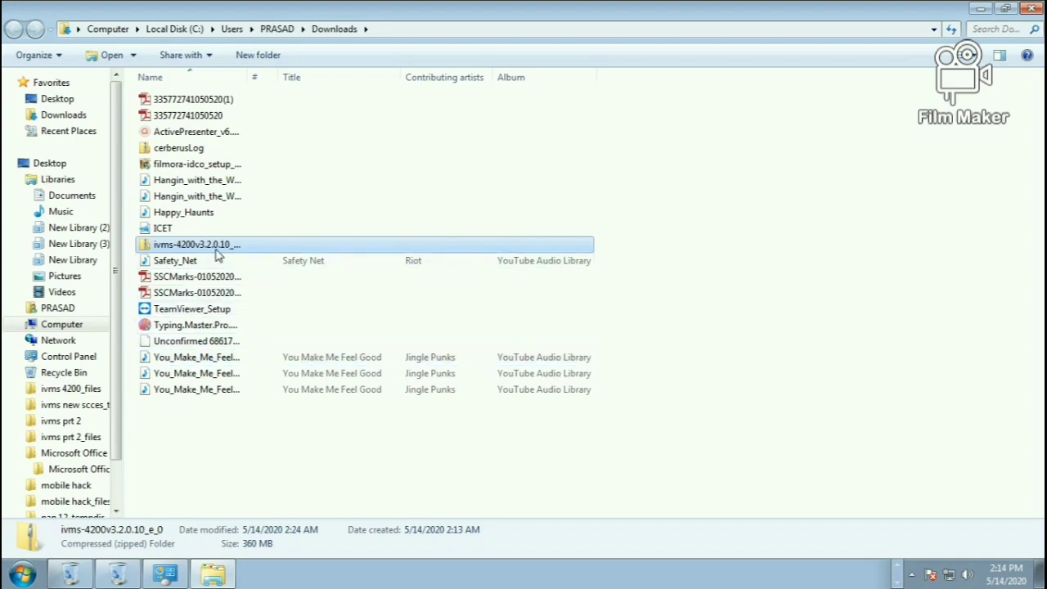
Open the ivms-4200v3.2.0.10_e_0 zip and run iVMS-4200(V3.2.0.10_E) directly from it
click(210, 245)
double_click(210, 246)
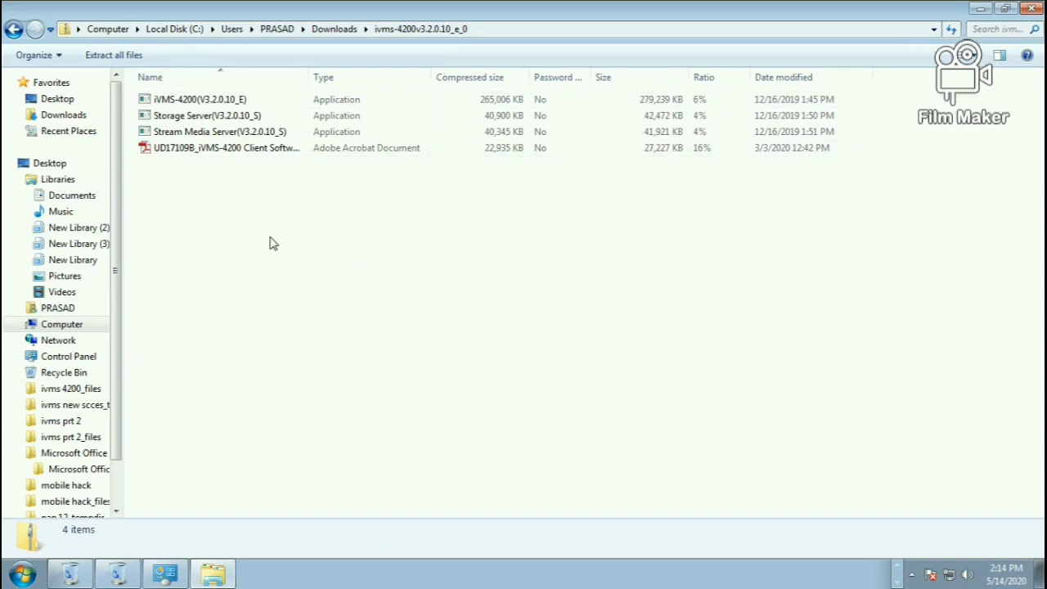
double_click(201, 100)
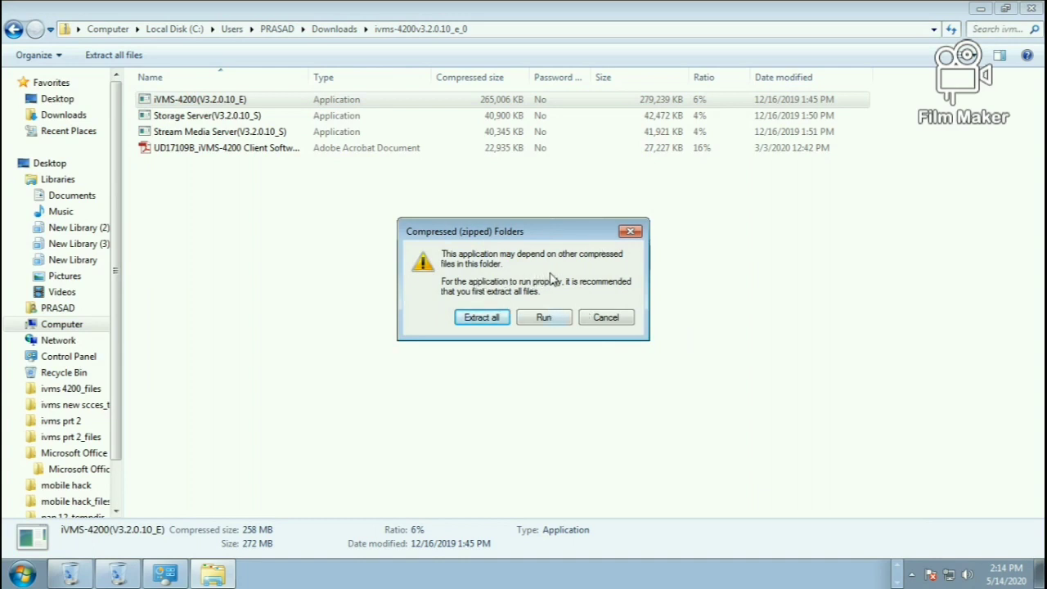
click(545, 317)
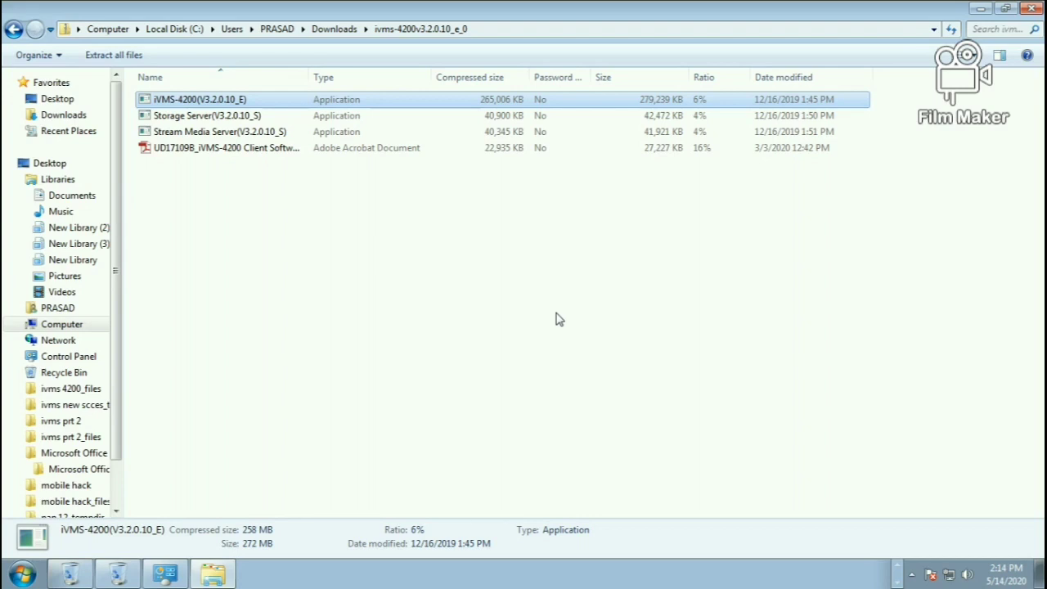
key(Return)
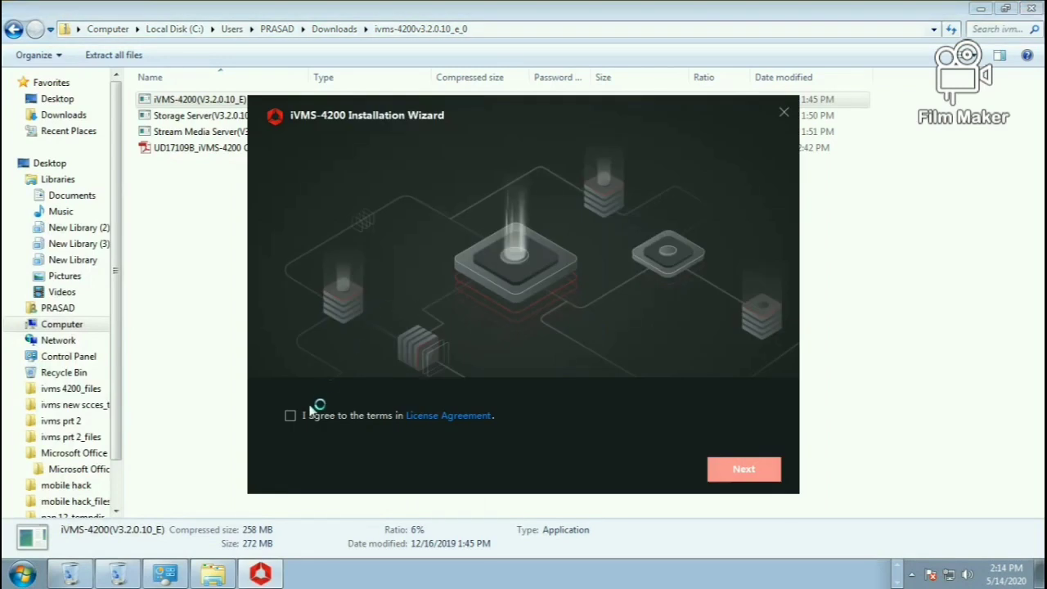
Agree to the license, install with default features, and close the finished wizard
click(292, 419)
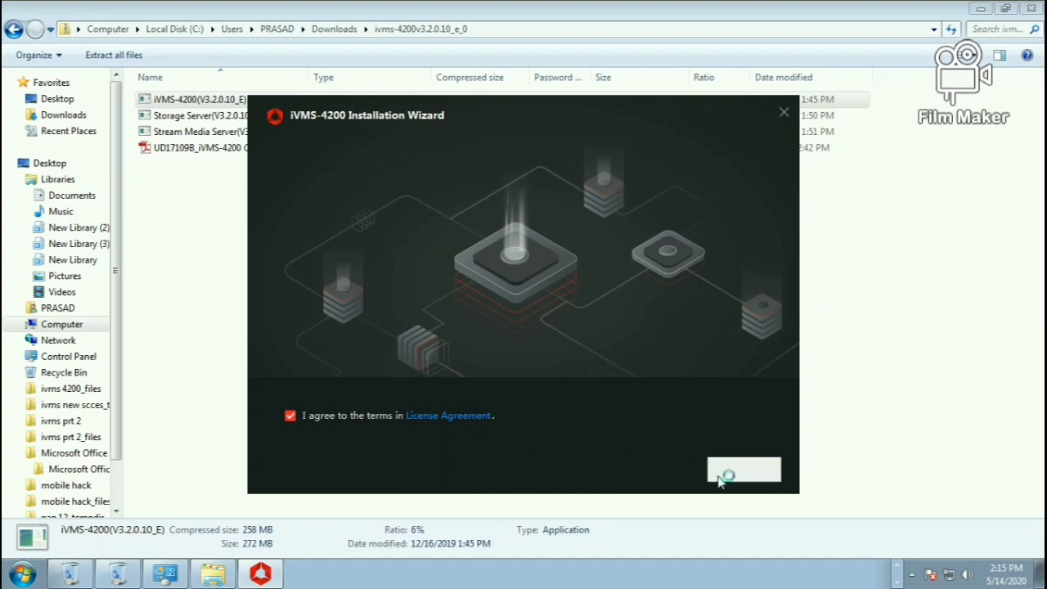
click(743, 471)
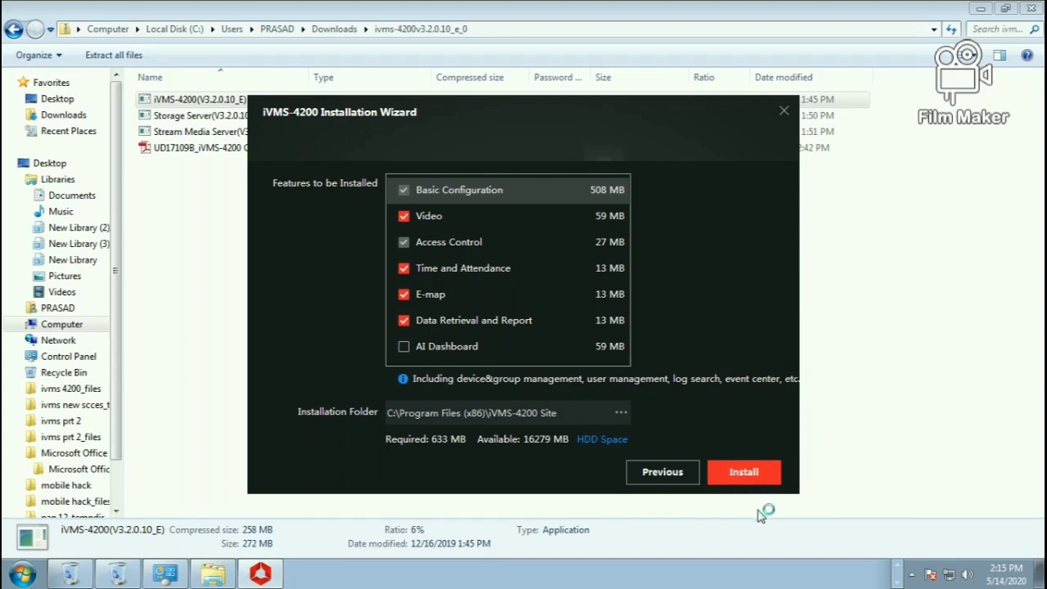
click(745, 480)
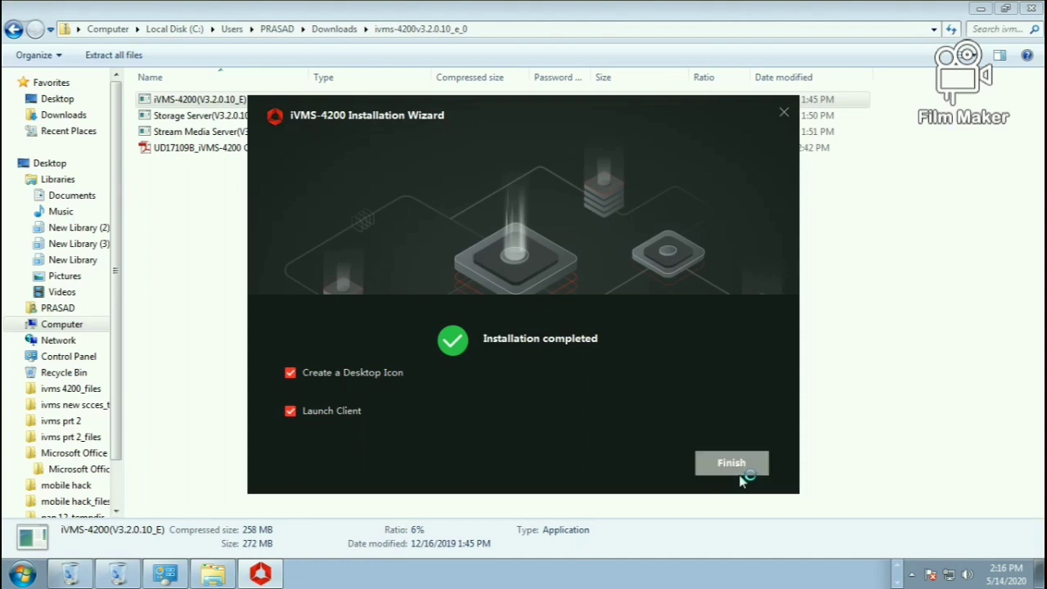
click(728, 462)
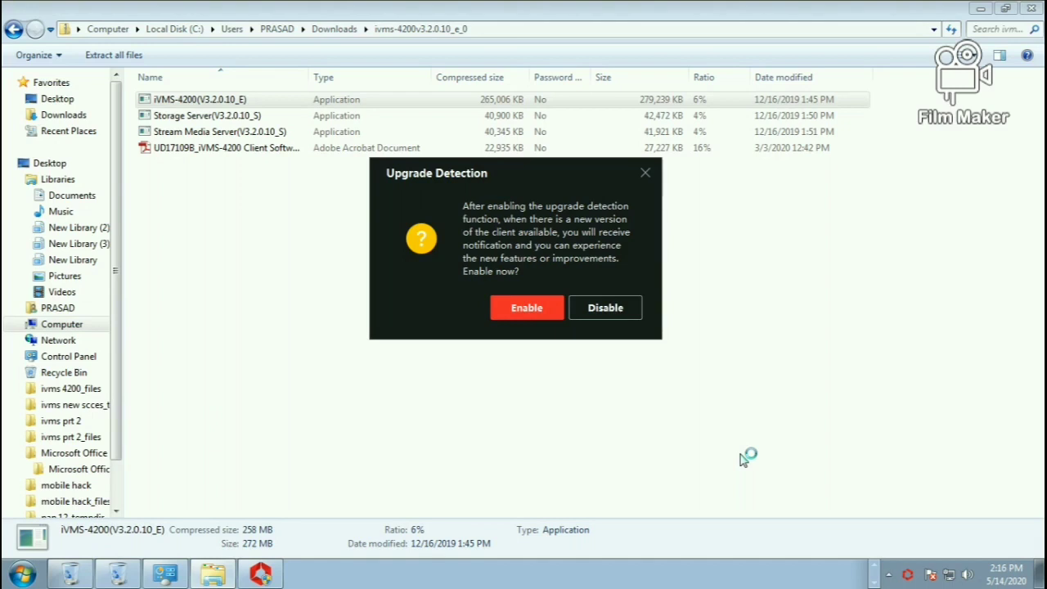
Disable new-version notifications and close the Upgrade Detection prompt
click(601, 304)
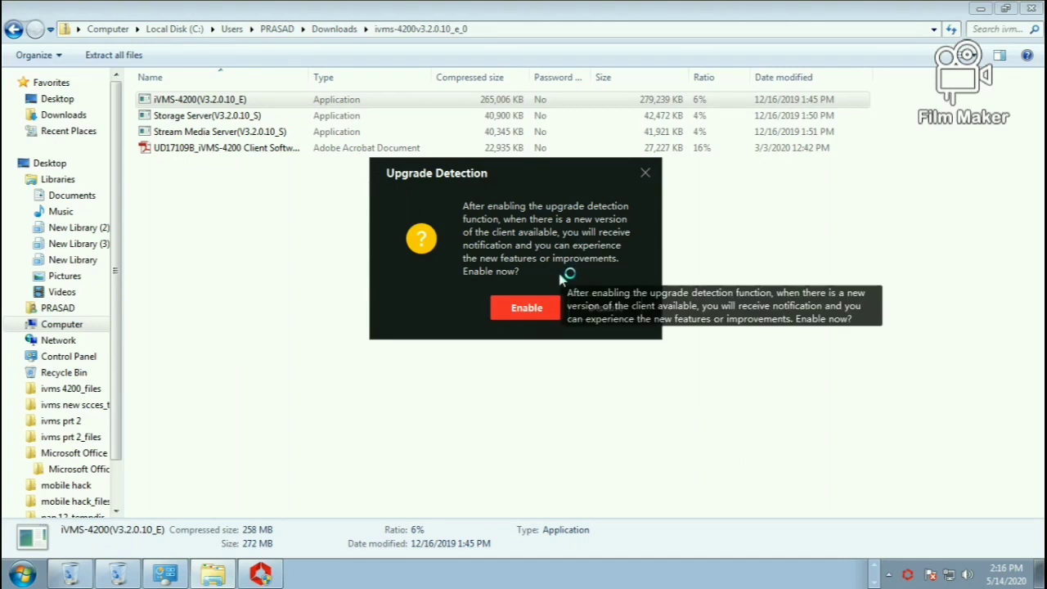
click(644, 172)
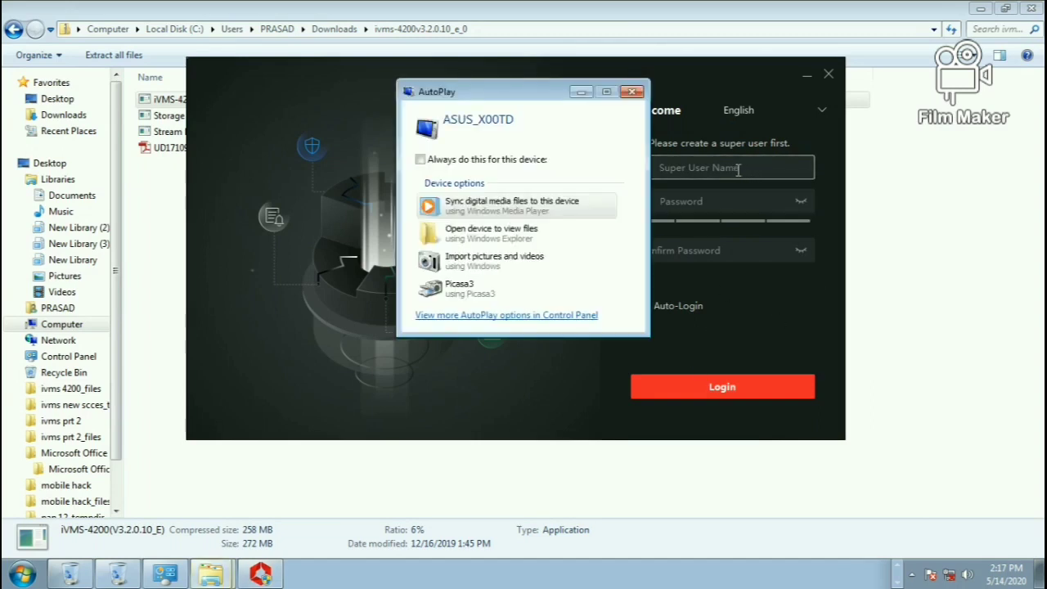
Dismiss the AutoPlay popup and enter the super user name and password
click(632, 92)
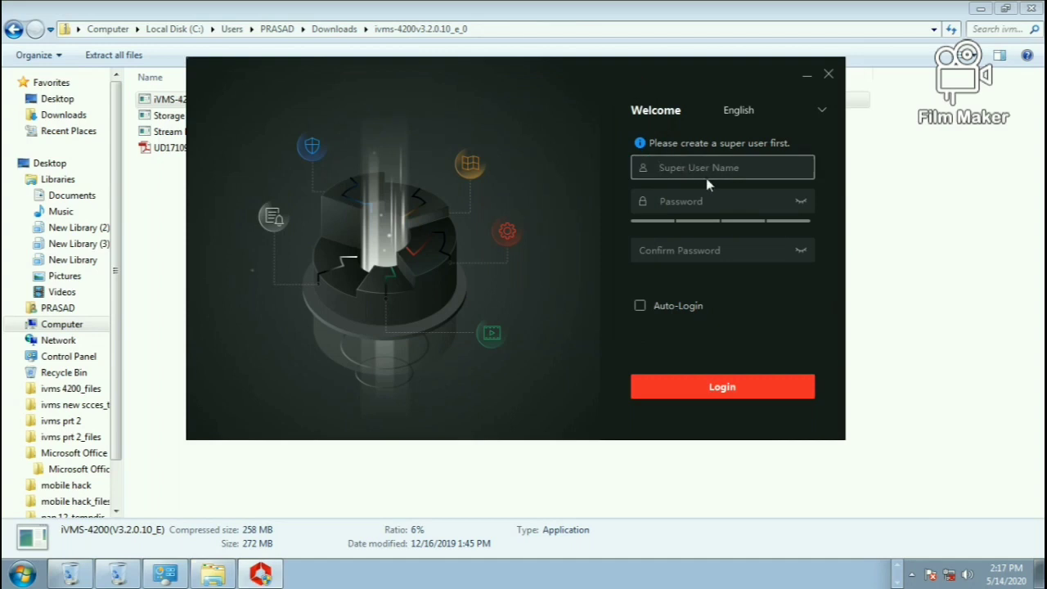
text(satishcctv)
click(689, 208)
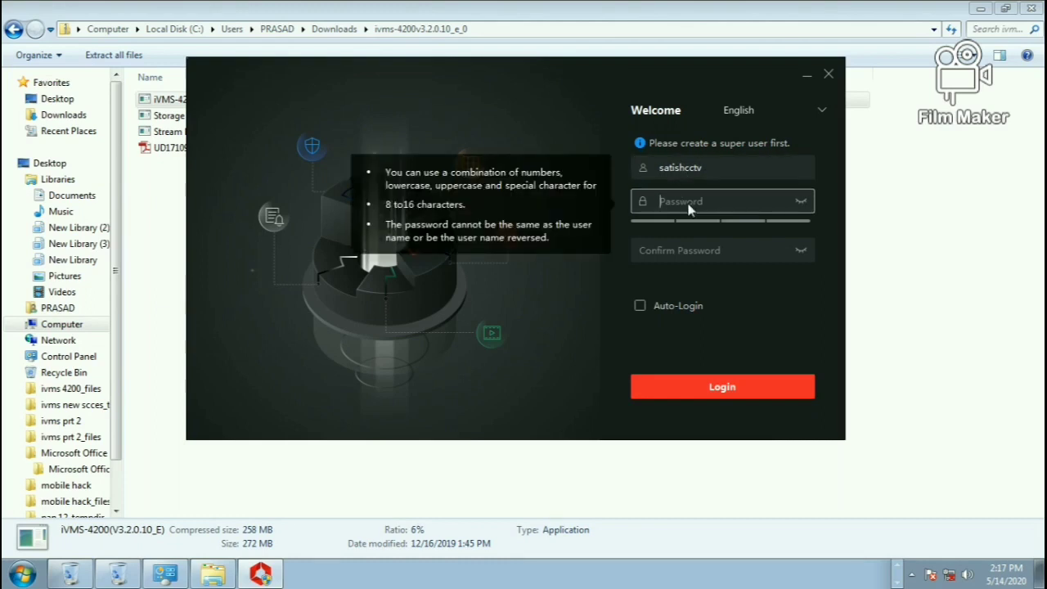
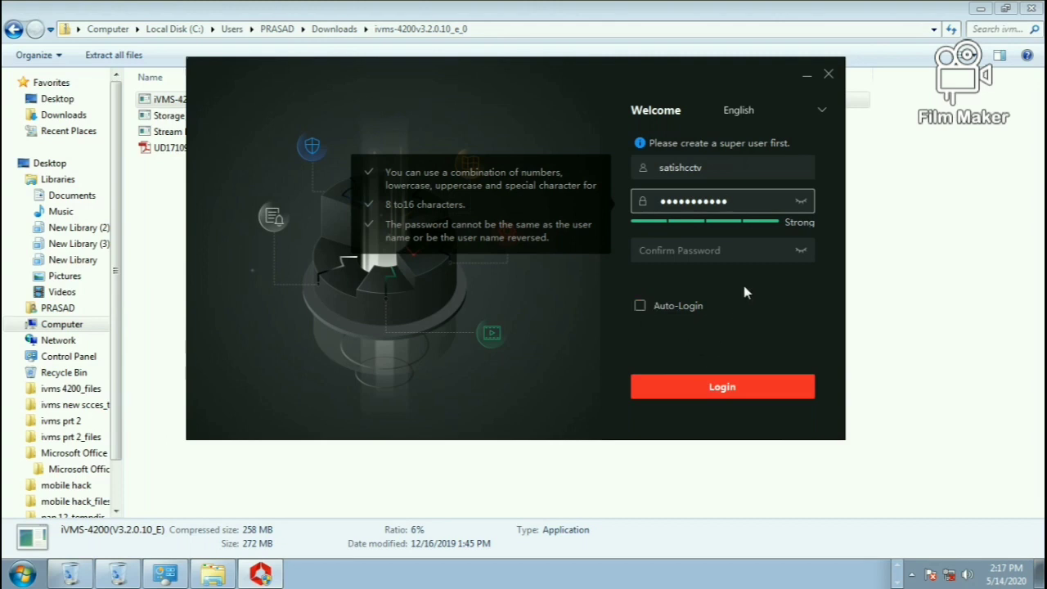
Confirm the super user password, enable Auto-Login, and log in
click(726, 385)
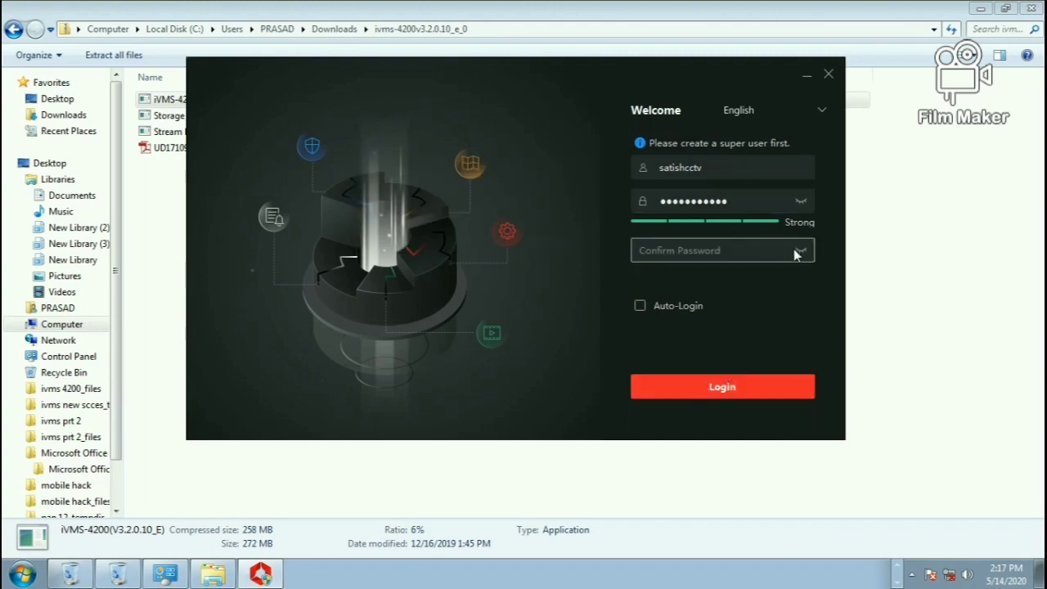
click(747, 252)
text(••)
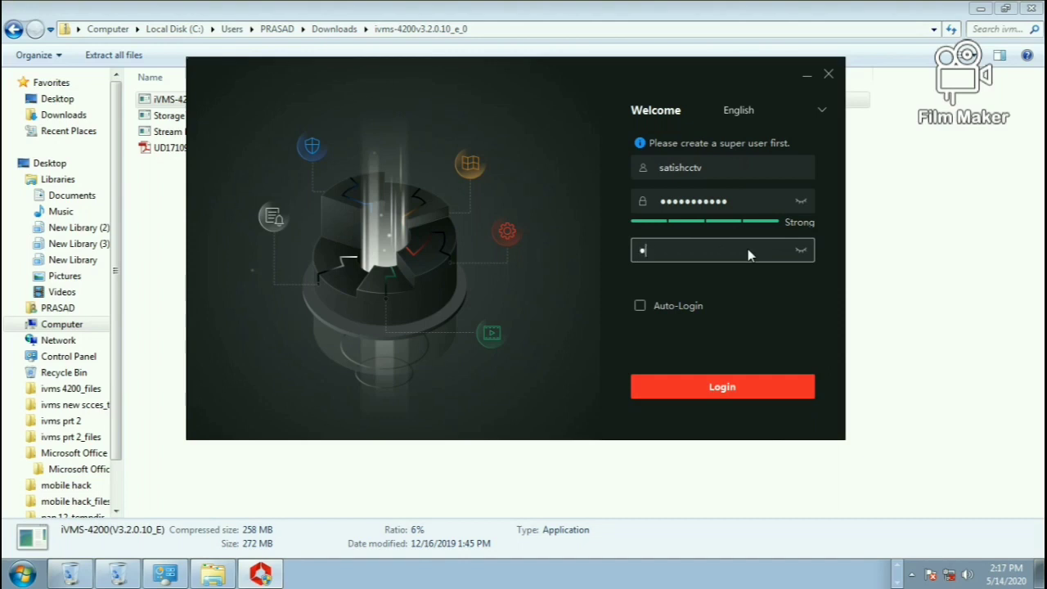
text(•••••••••)
click(642, 306)
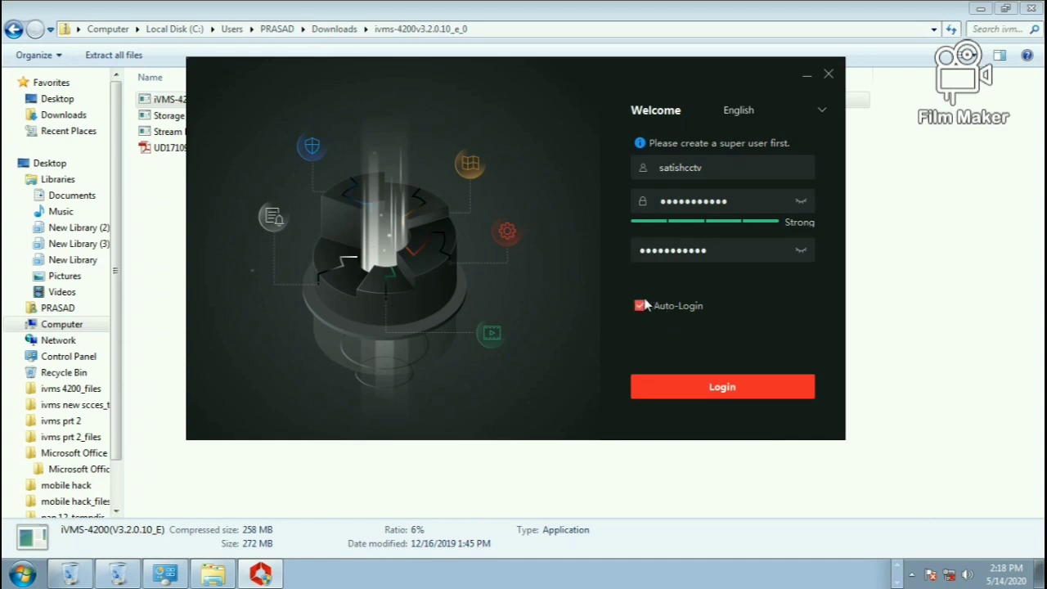
click(734, 383)
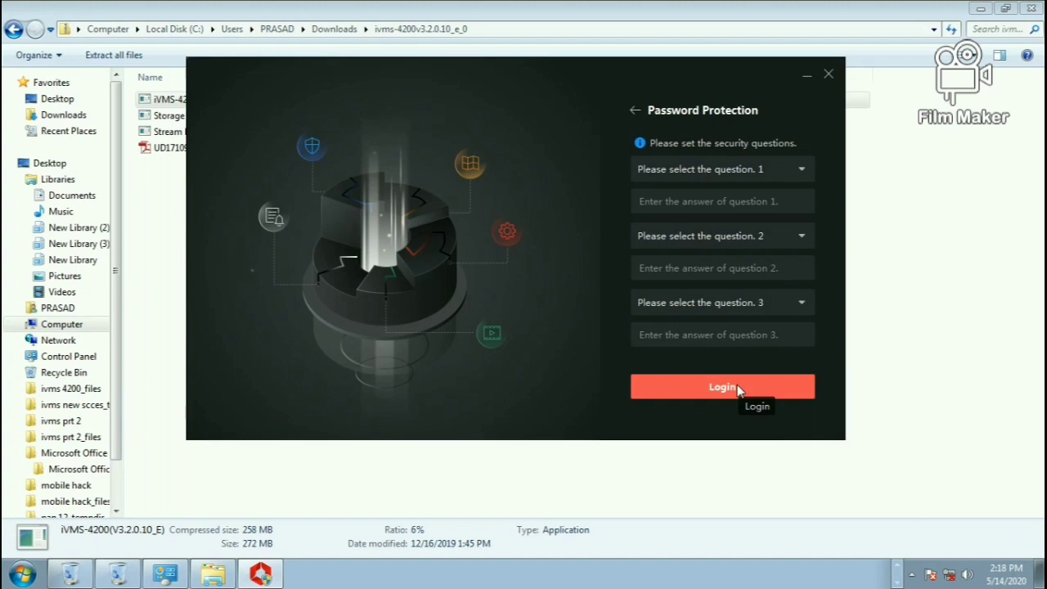
Set security question 1 to father's first name and enter its answer
click(729, 204)
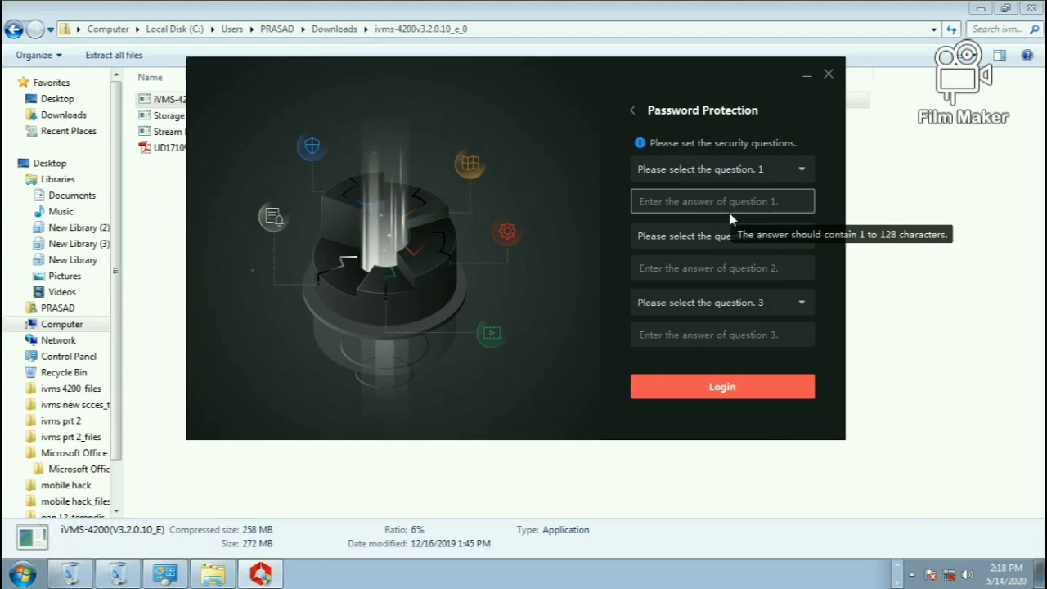
click(758, 173)
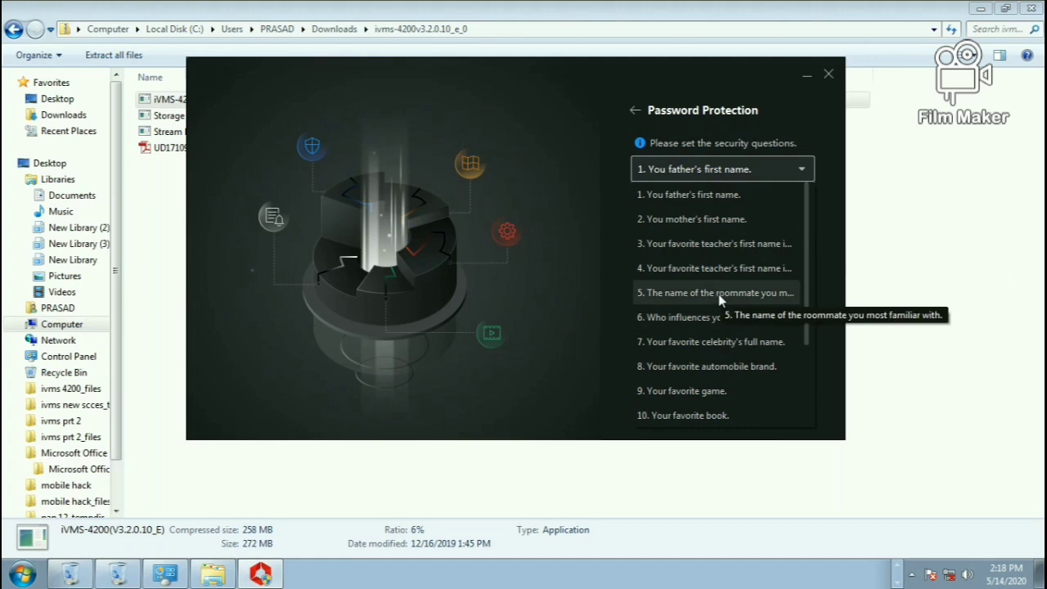
click(762, 197)
click(741, 208)
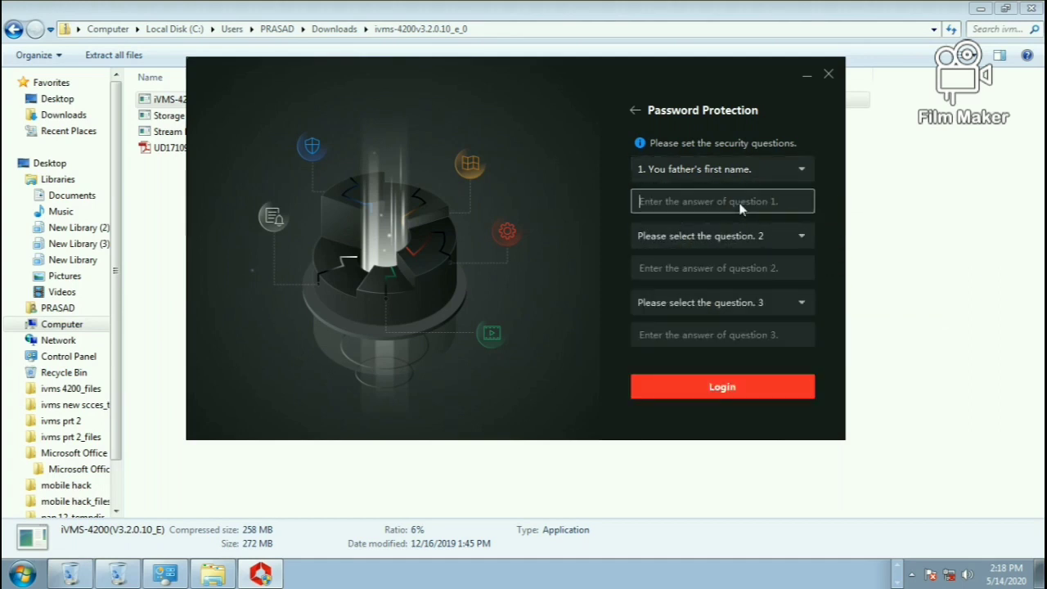
Set security question 2 to favorite color and enter its answer
click(751, 235)
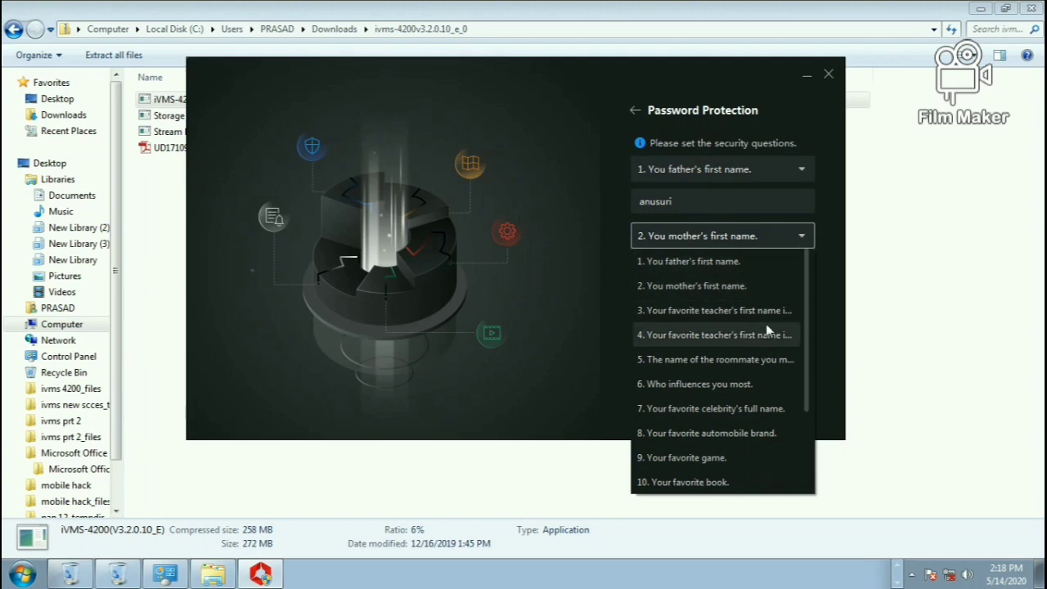
drag(810, 372, 810, 401)
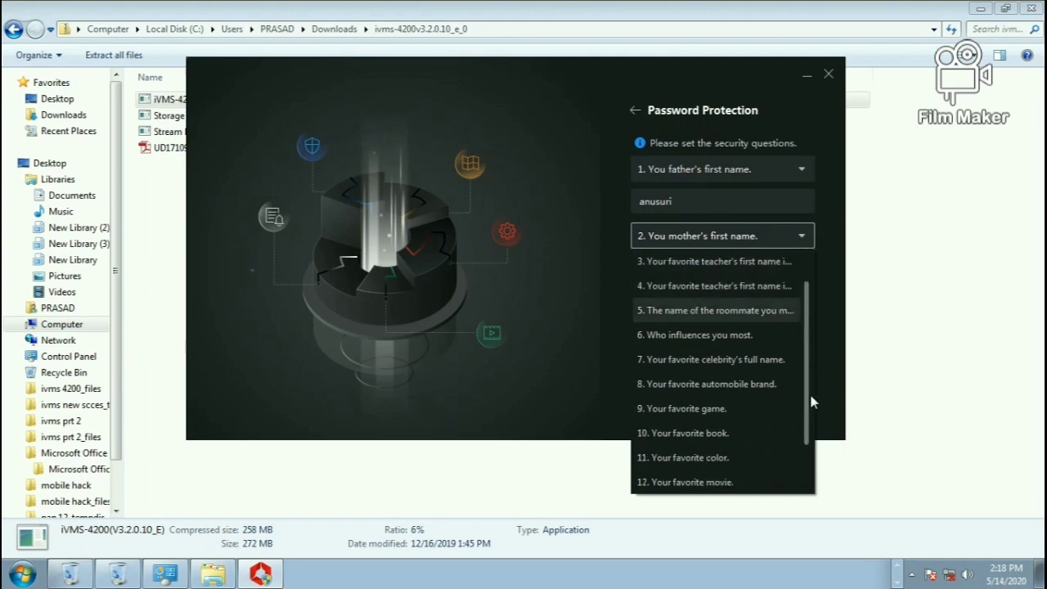
click(728, 457)
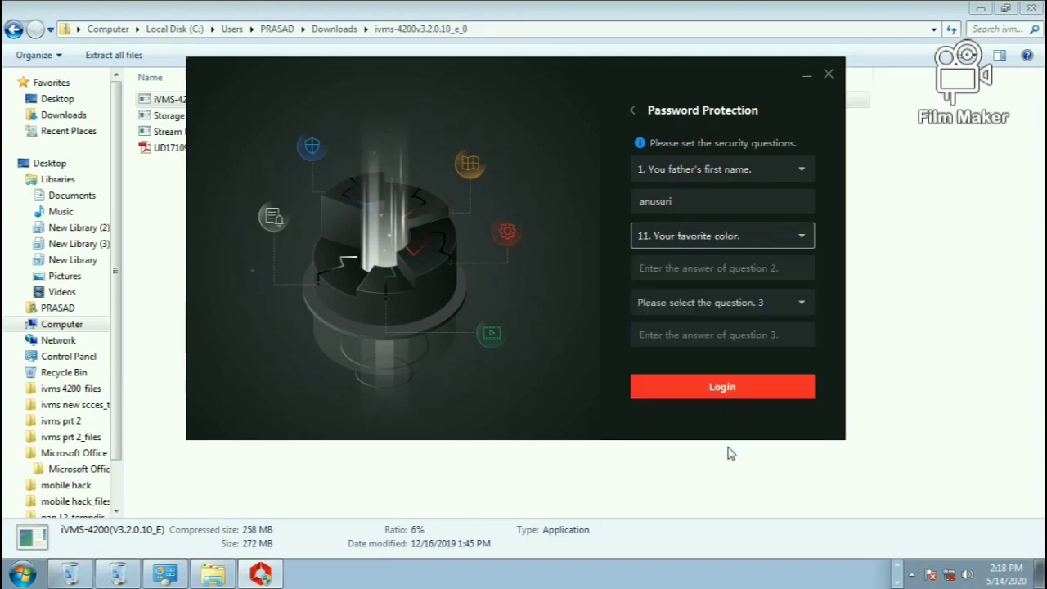
click(724, 301)
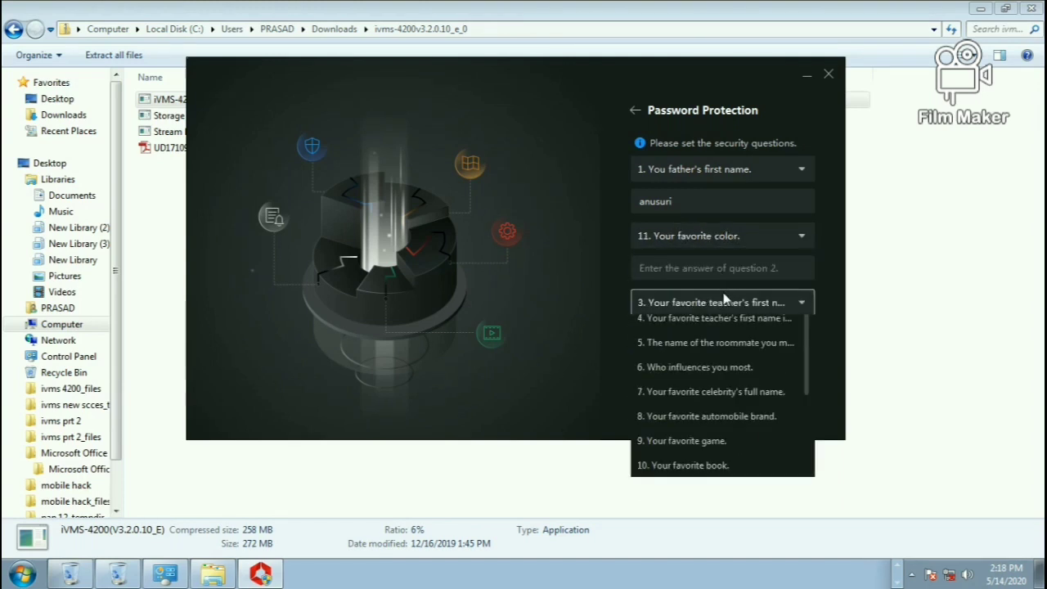
click(727, 264)
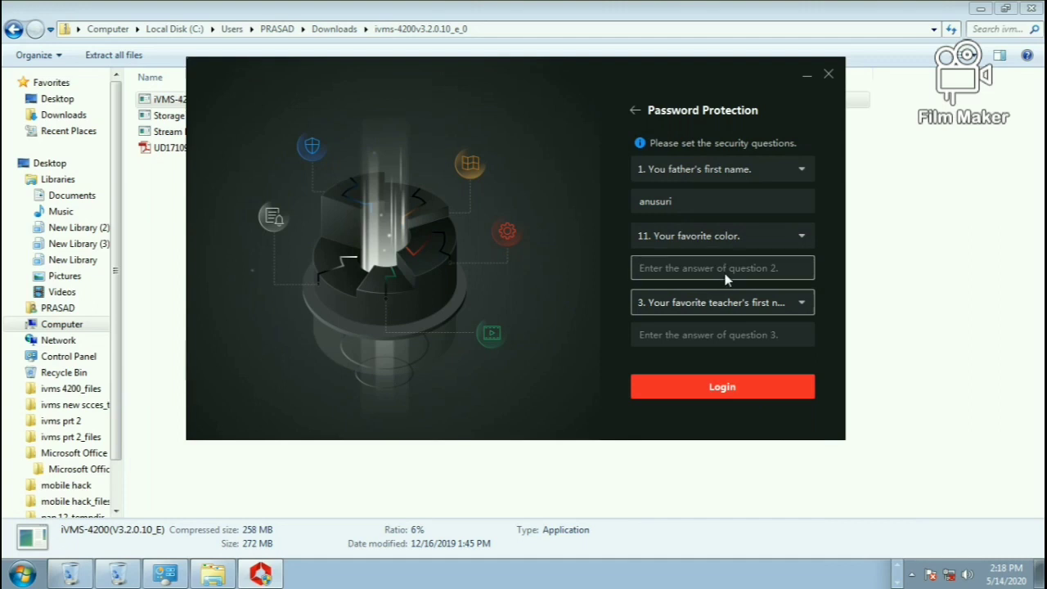
click(726, 271)
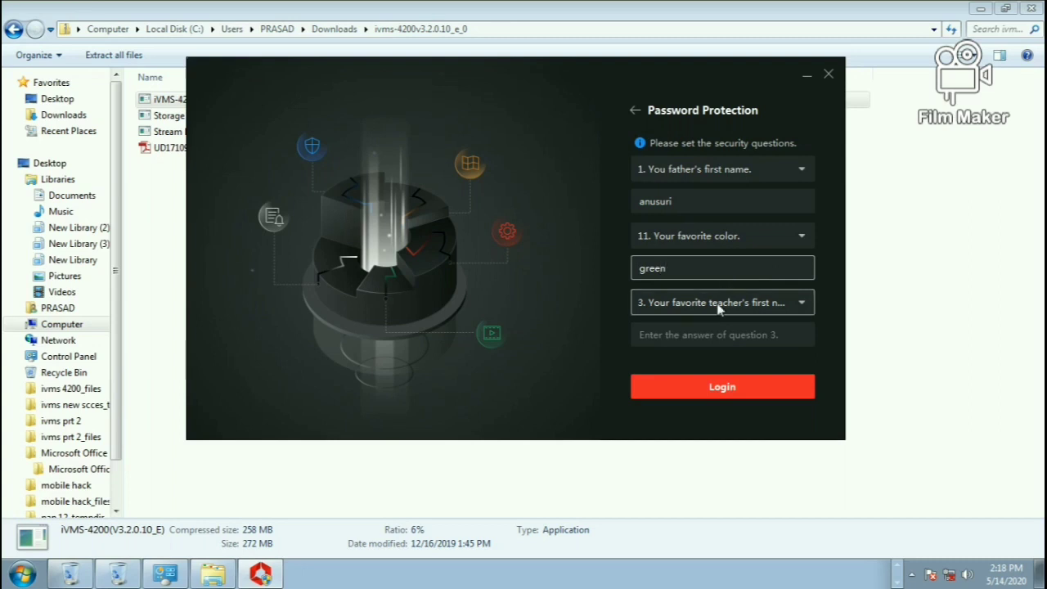
Set security question 3 to favorite movie, enter its answer, and log in
click(717, 302)
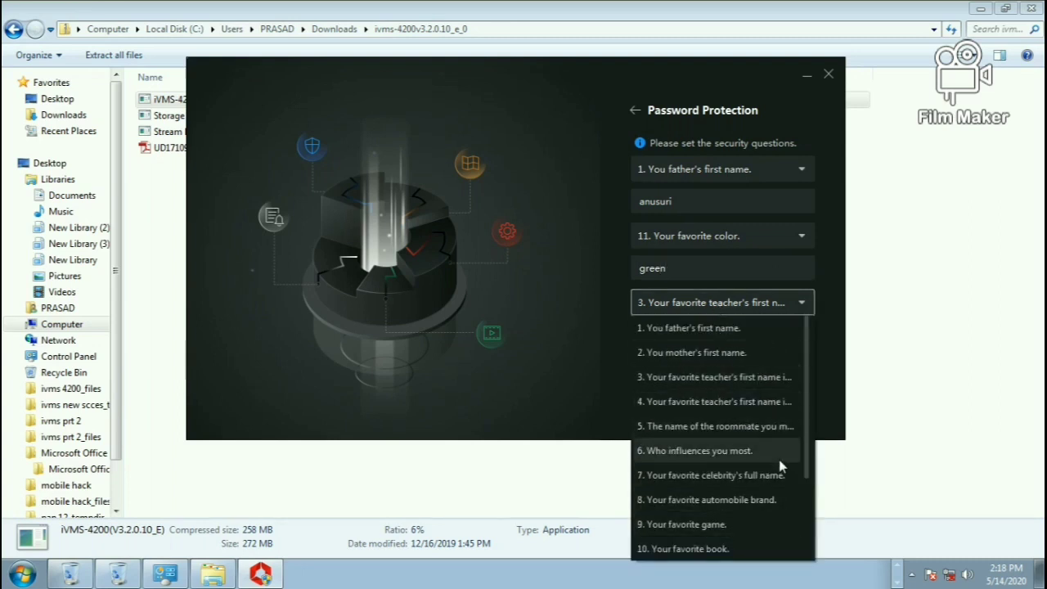
drag(807, 467, 822, 514)
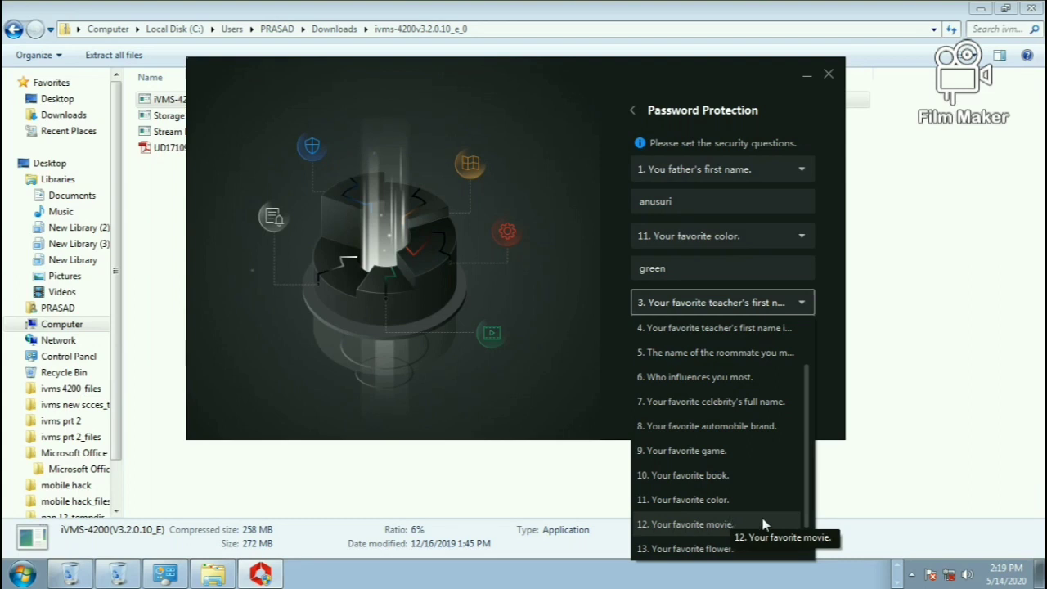
click(709, 528)
click(722, 335)
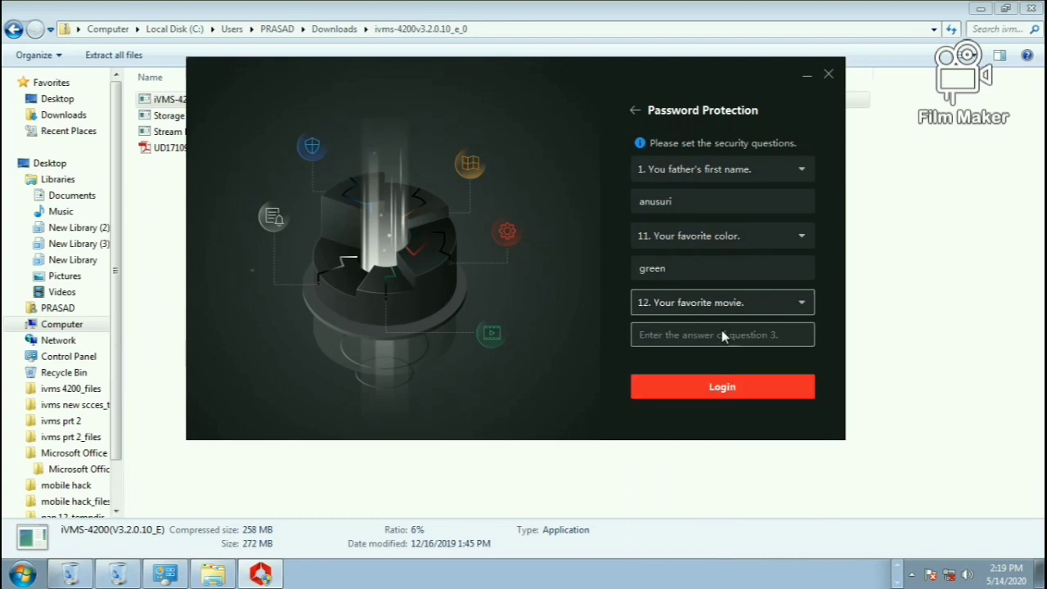
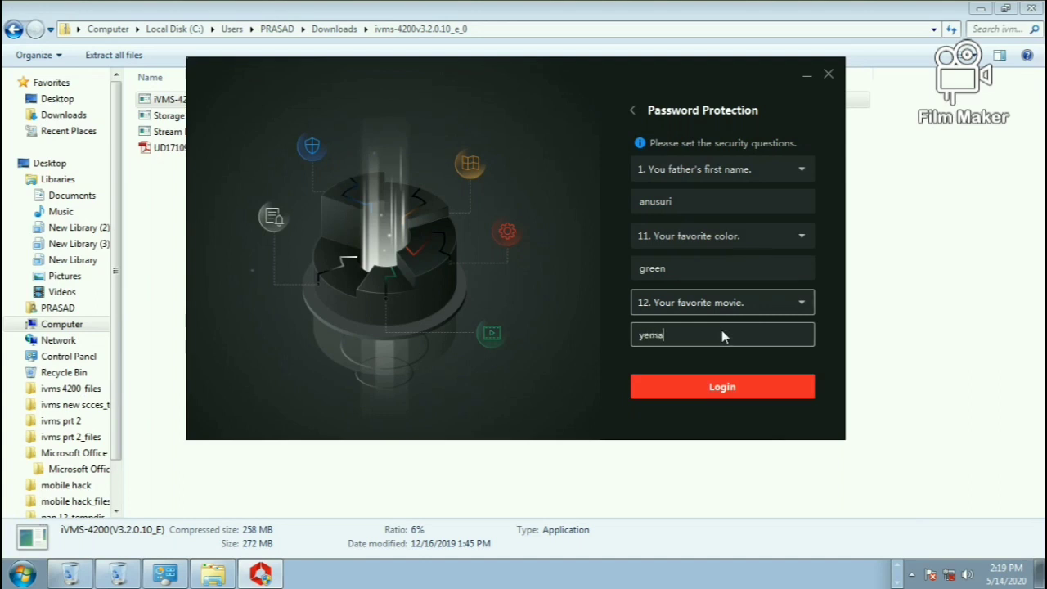
click(732, 396)
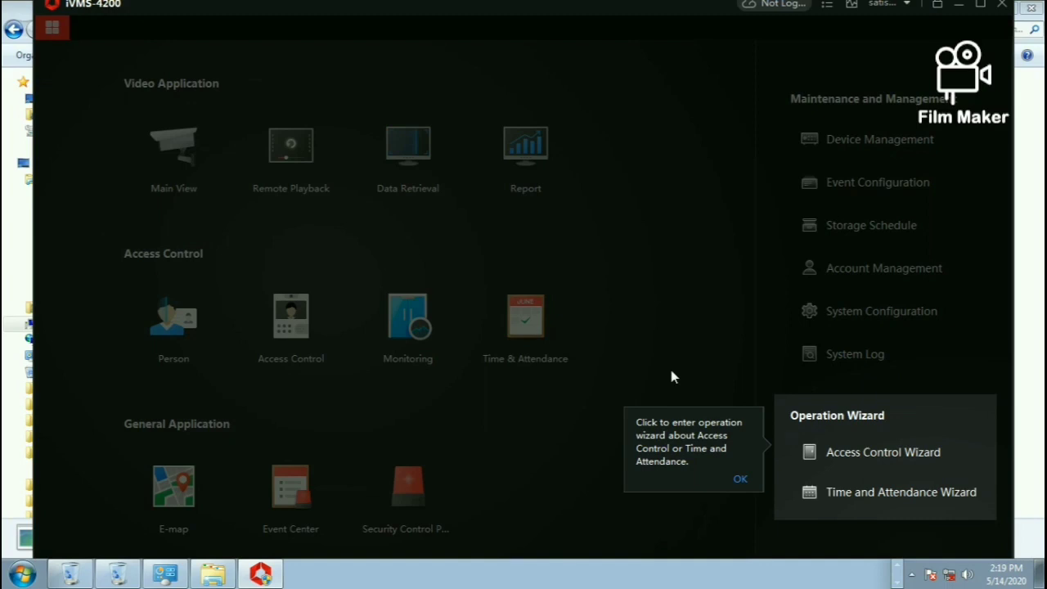
Dismiss the Operation Wizard tip and close the Auto Backup tip
click(740, 480)
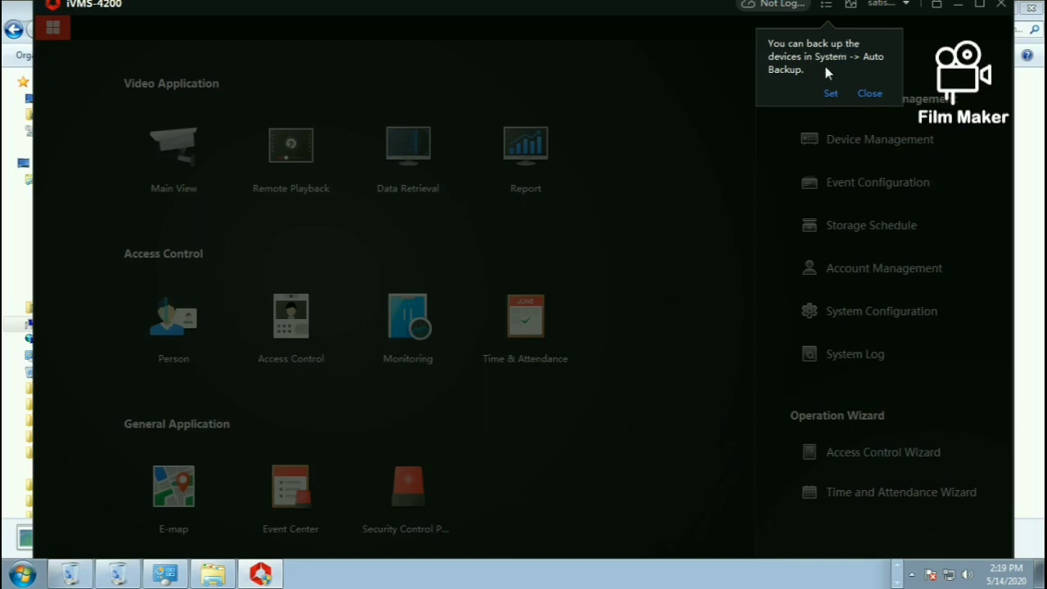
click(867, 95)
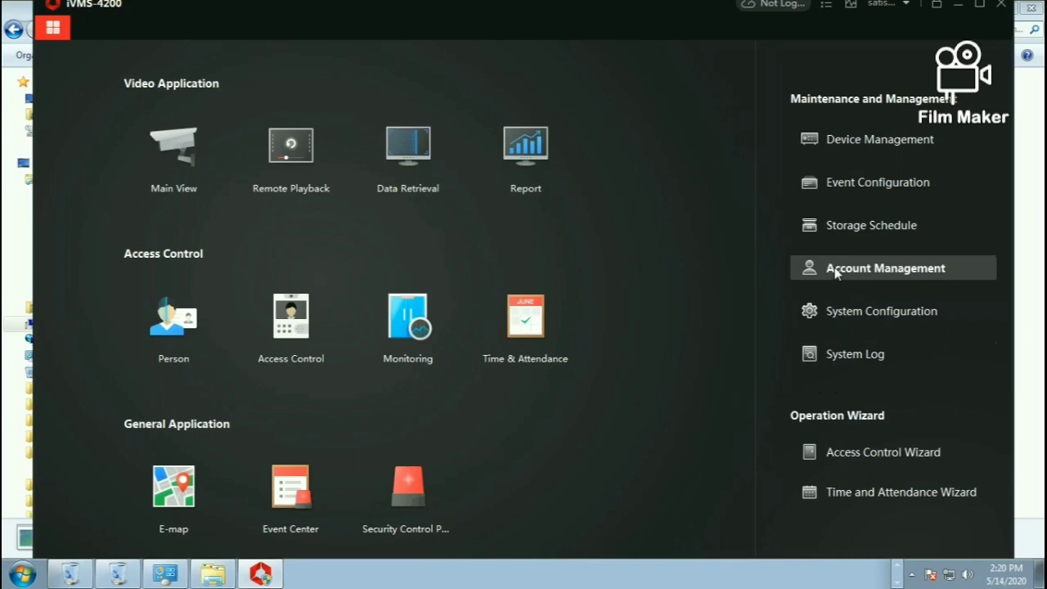
Open Device Management and bring up the Add device dialog
click(843, 148)
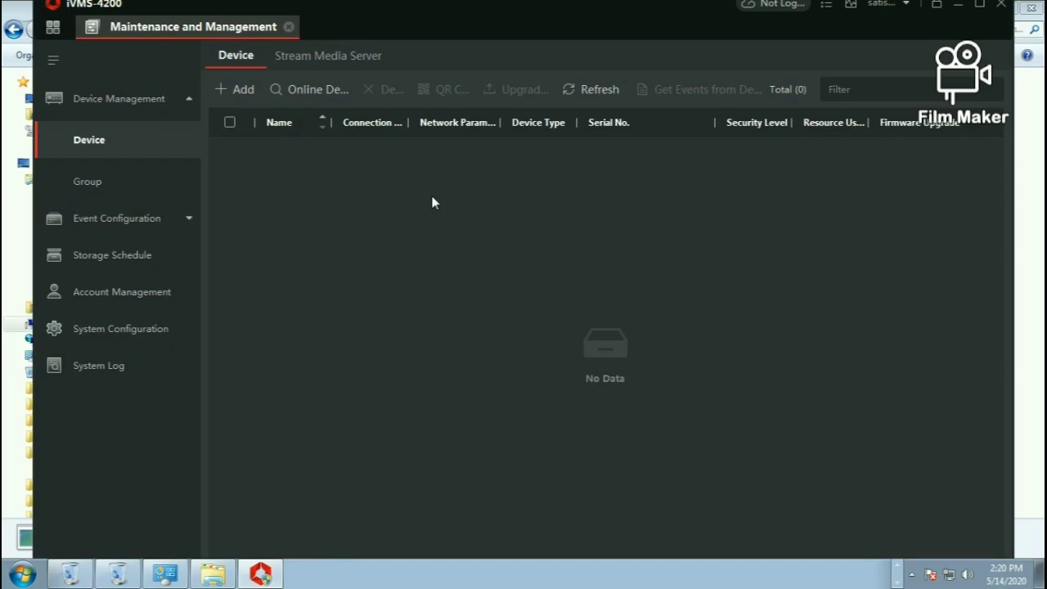
click(225, 84)
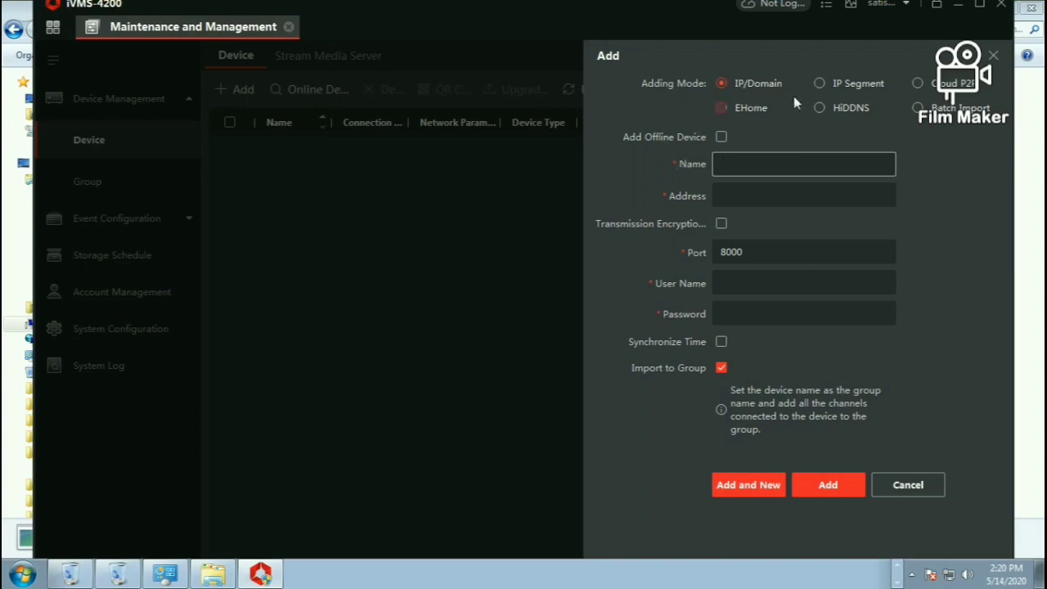
Browse the IP Segment and Cloud P2P add modes, keeping region USA, then close the dialog
click(828, 82)
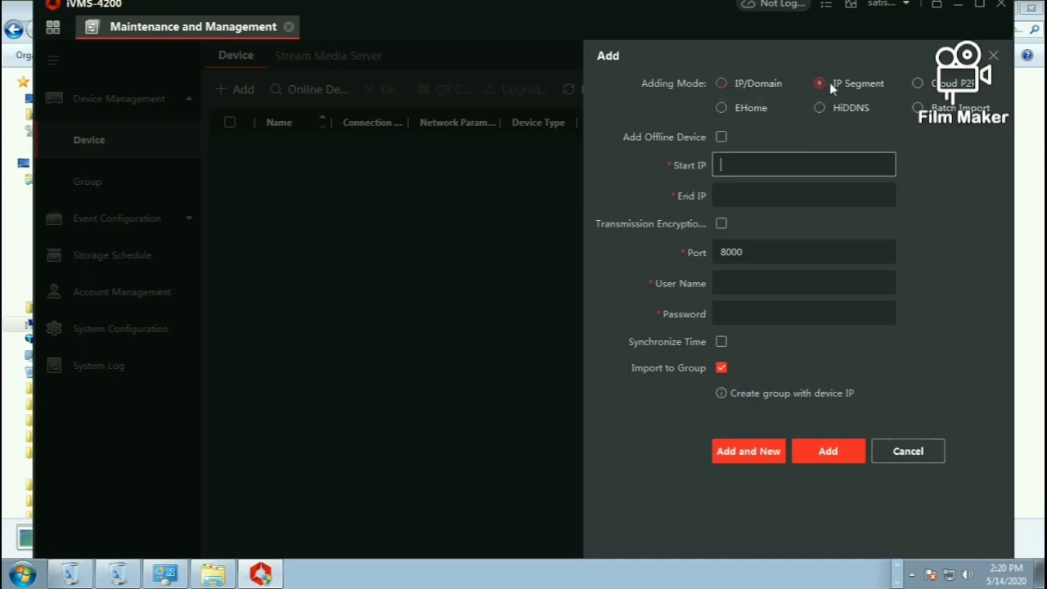
click(919, 83)
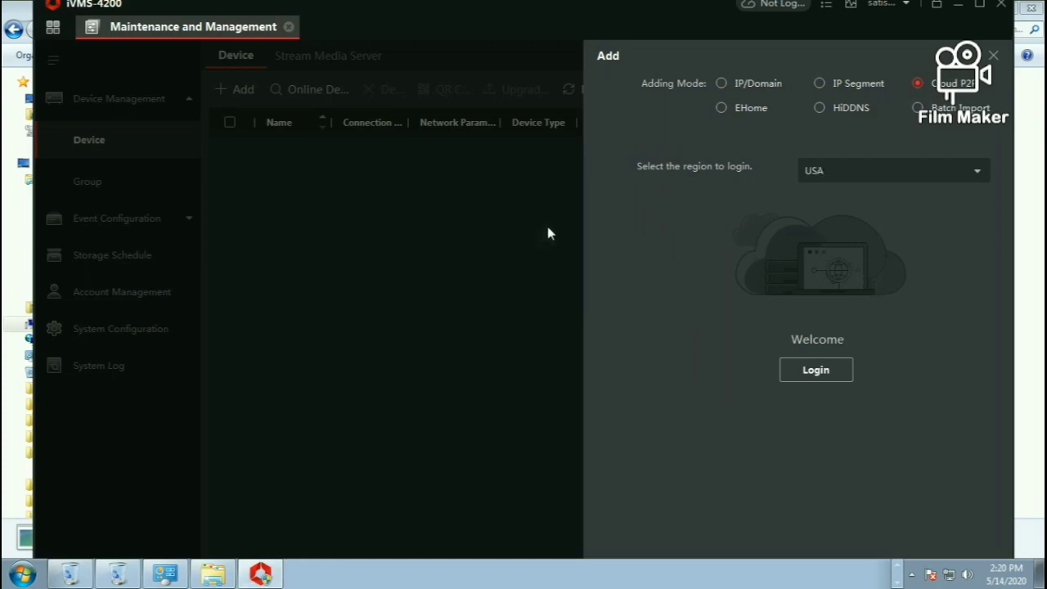
click(920, 166)
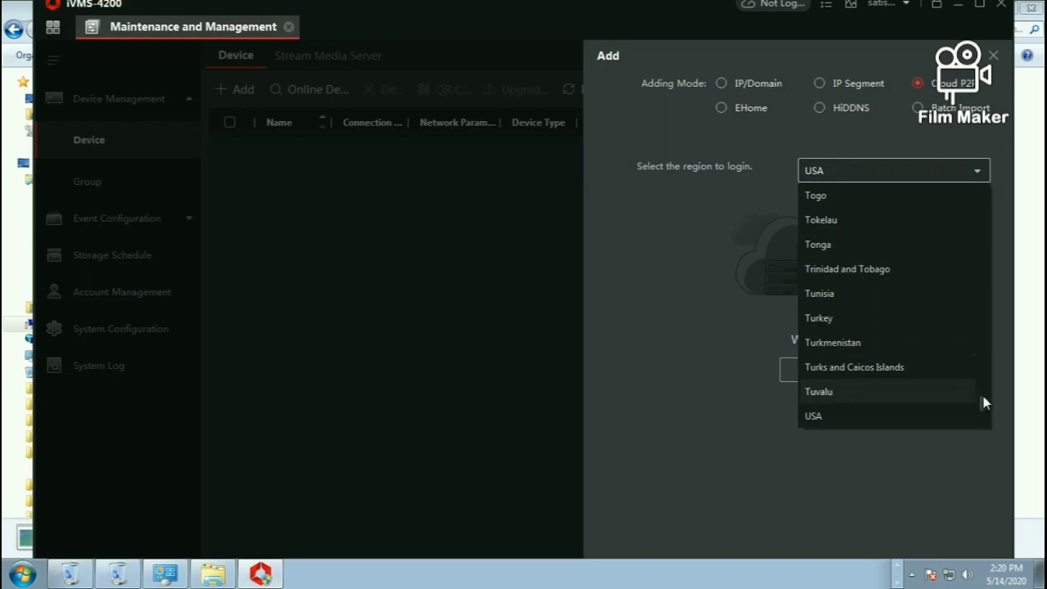
drag(987, 397, 987, 409)
click(833, 252)
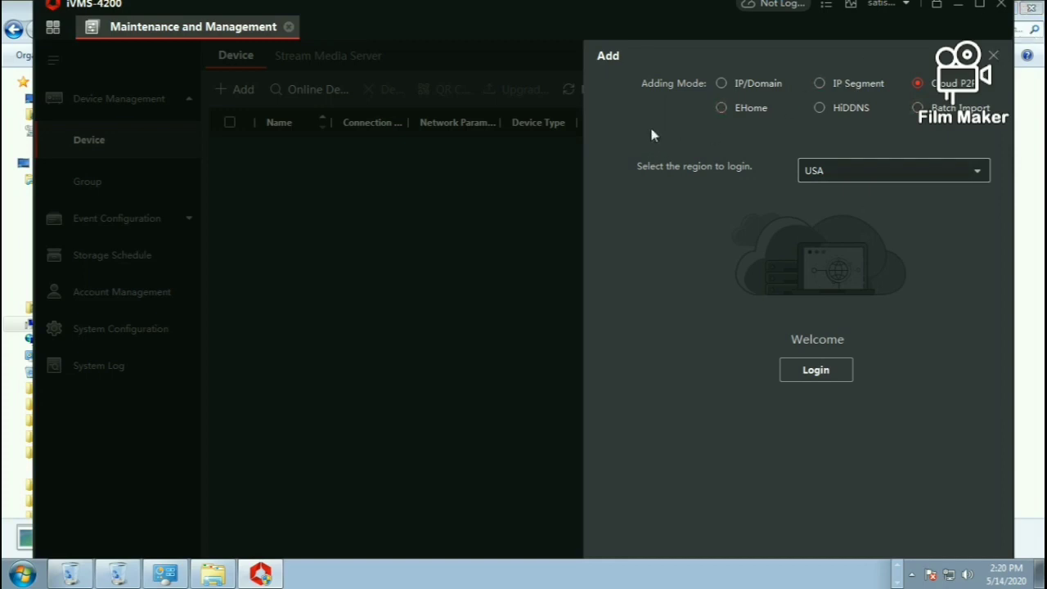
click(994, 58)
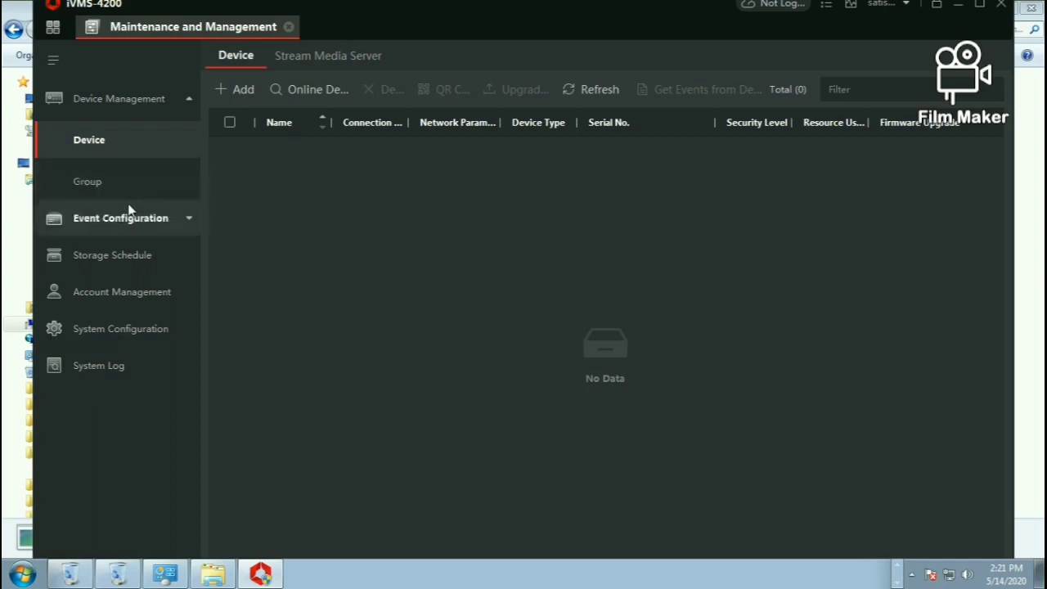
Expand Event Configuration to show its Video, Access and Security Control Event options, then go back home
click(189, 220)
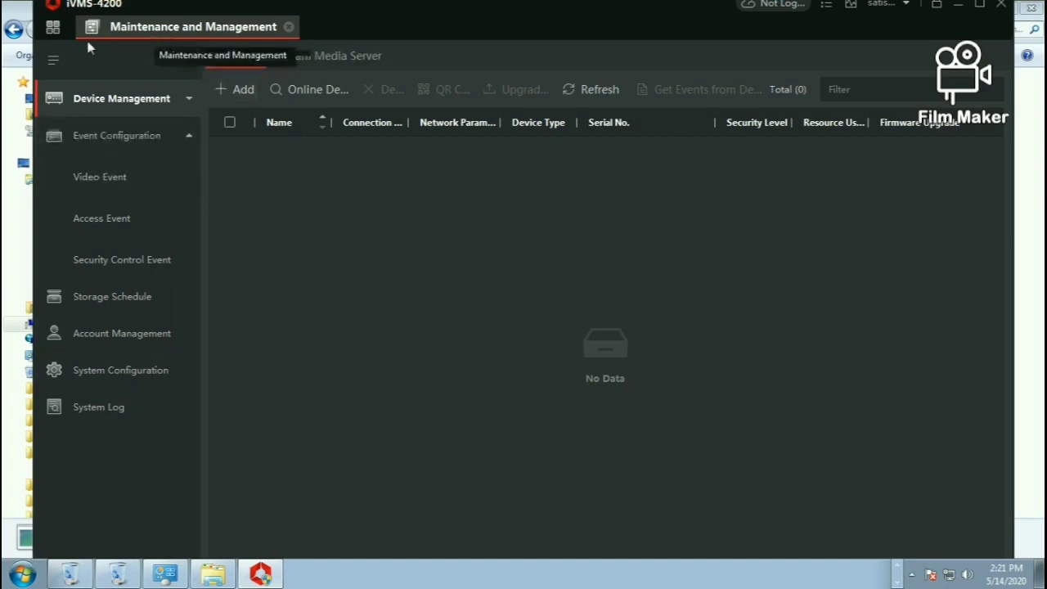
click(52, 28)
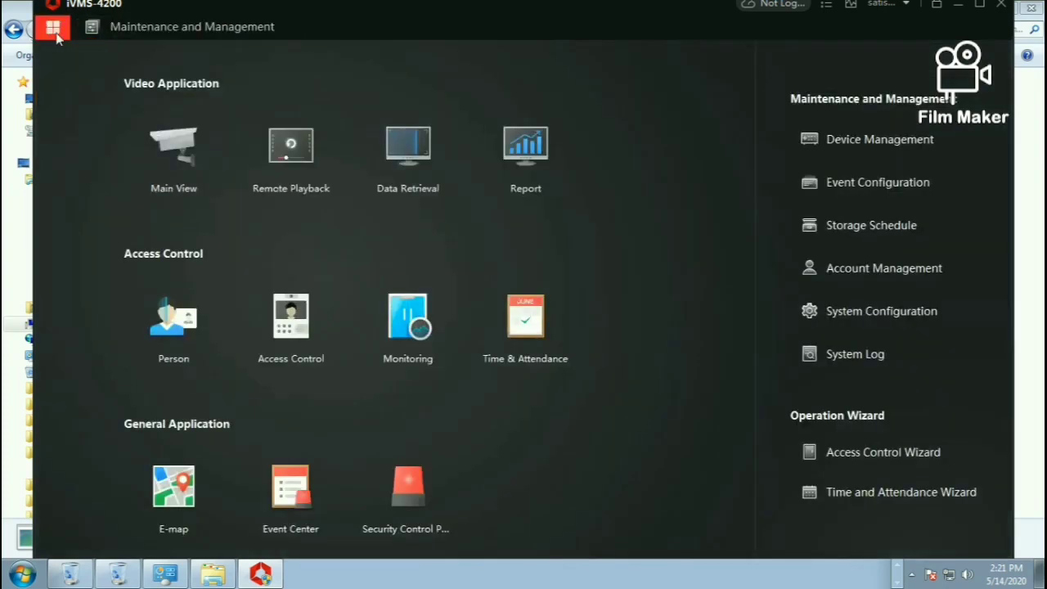
In Main View, add a custom view under Custom View and keep the default name New View1
click(192, 166)
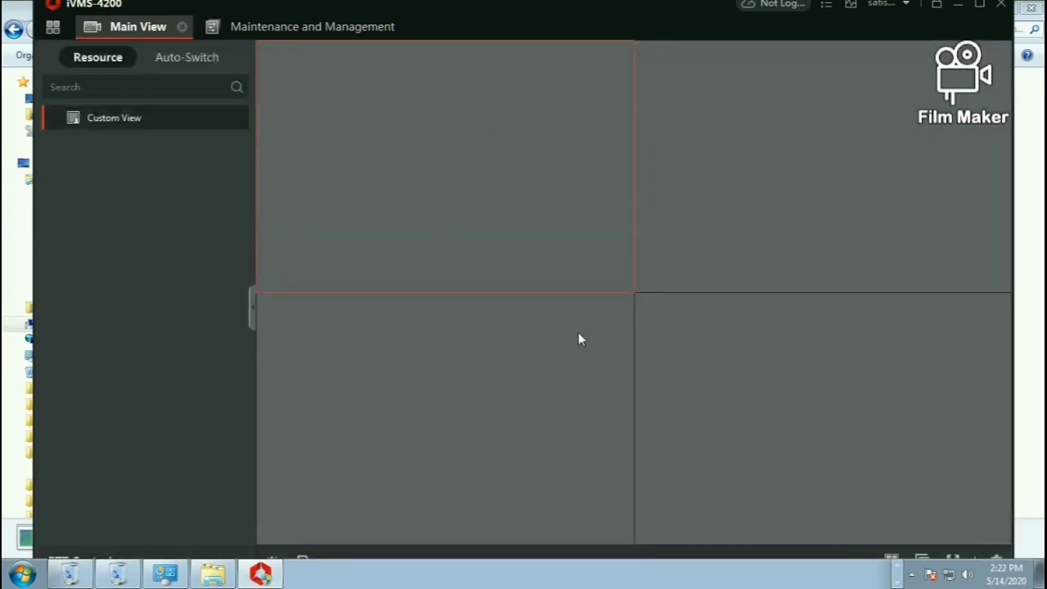
mouse_move(195, 114)
click(235, 119)
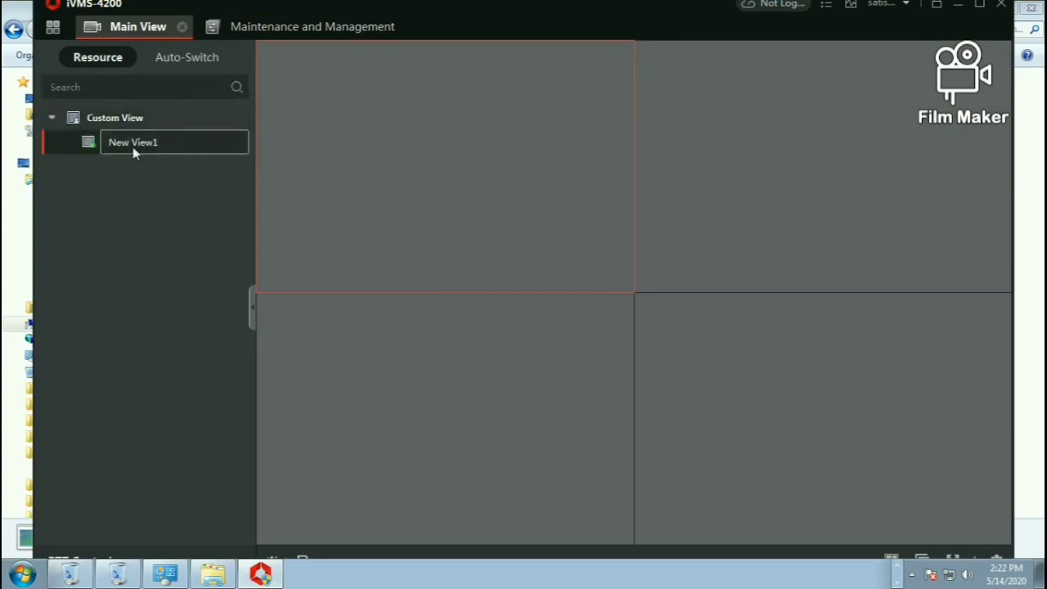
click(90, 144)
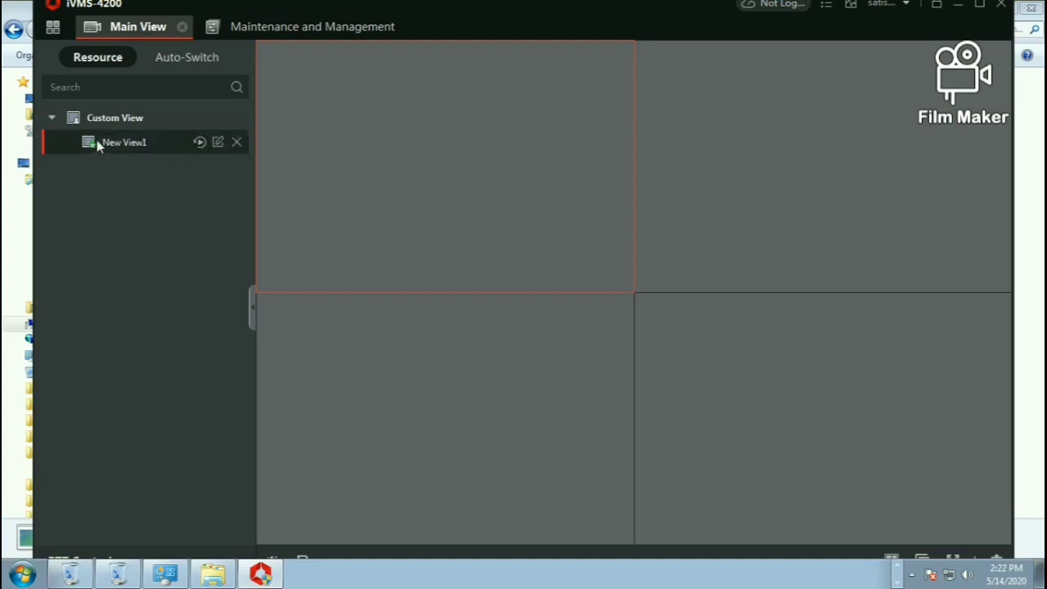